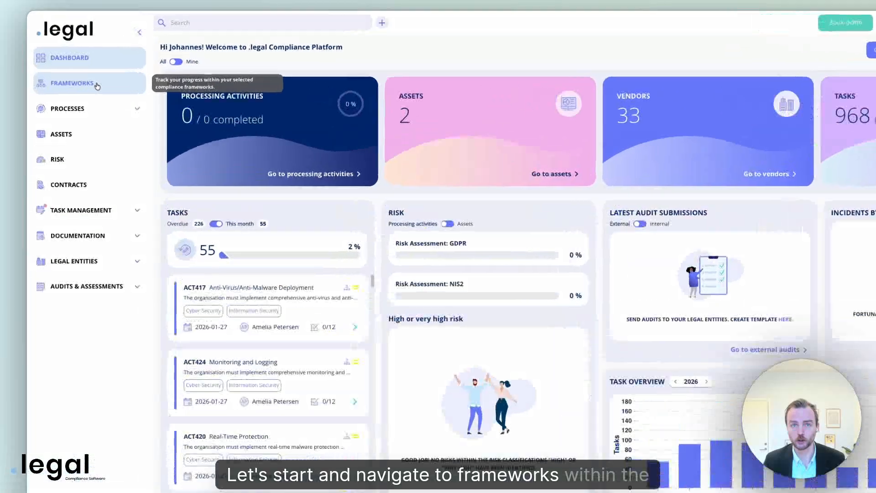
Go to the Frameworks page showing CIS-18 at 25% and the library of addable frameworks
{"action": "left_click", "coordinate": [84, 71]}
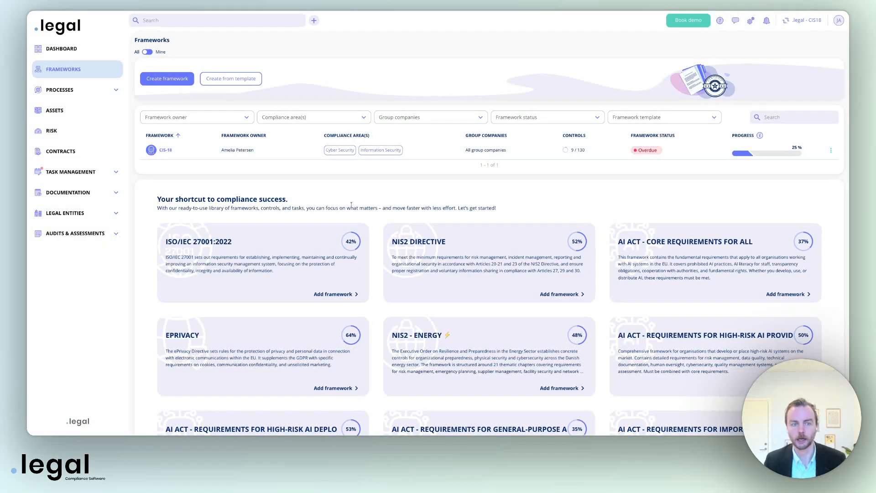
{"action": "scroll", "coordinate": [351, 204], "scroll_direction": "down", "scroll_amount": 1}
{"action": "scroll", "coordinate": [351, 205], "scroll_direction": "down", "scroll_amount": 5}
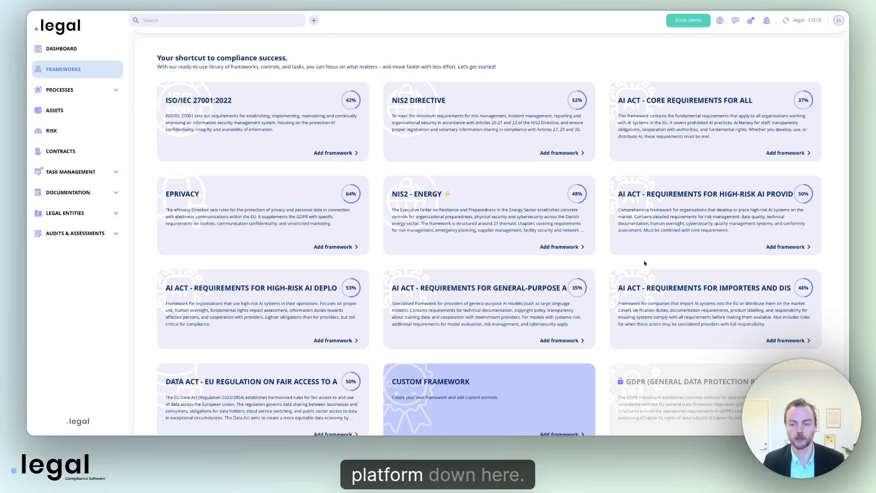
{"action": "scroll", "coordinate": [645, 263], "scroll_direction": "down", "scroll_amount": 5}
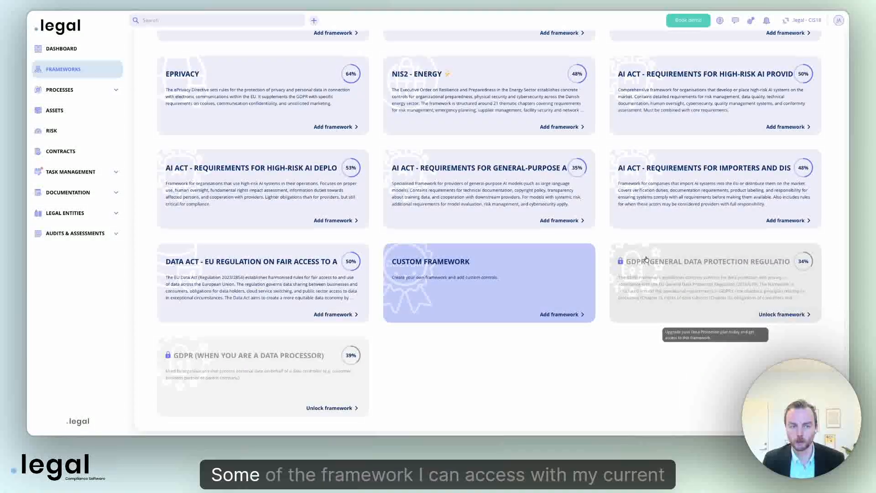
{"action": "scroll", "coordinate": [524, 350], "scroll_direction": "up", "scroll_amount": 5}
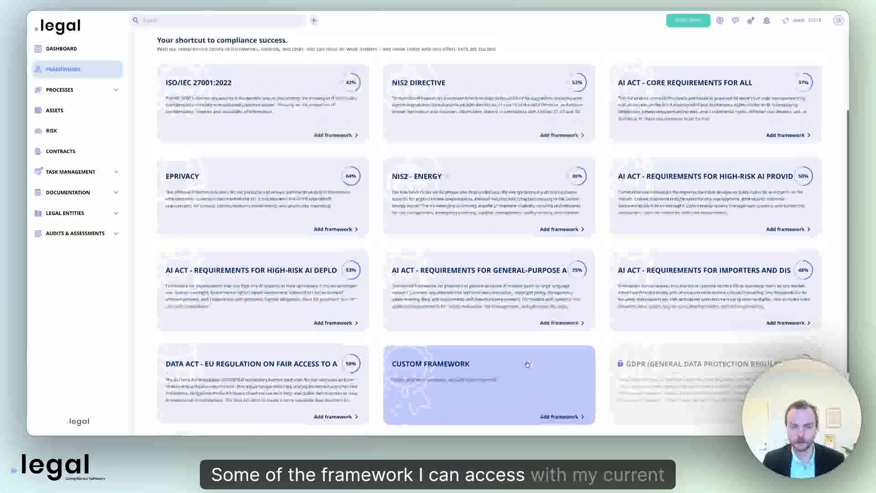
{"action": "scroll", "coordinate": [524, 350], "scroll_direction": "down", "scroll_amount": 5}
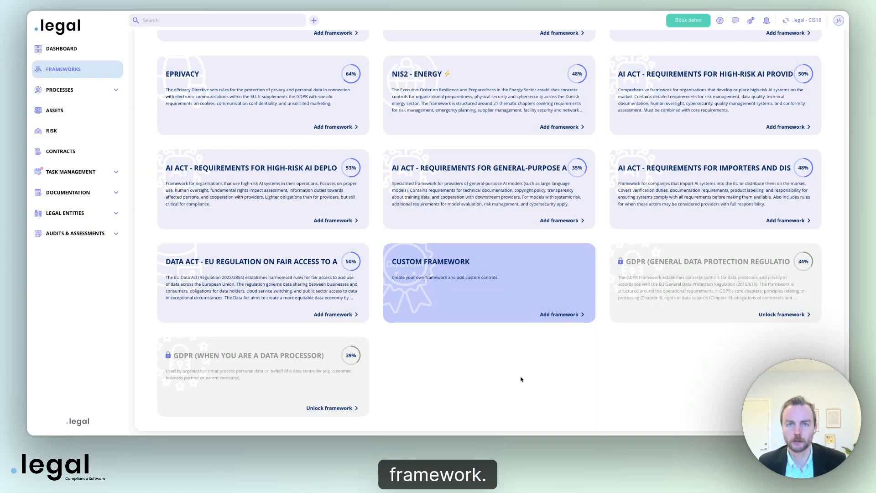
{"action": "scroll", "coordinate": [521, 378], "scroll_direction": "up", "scroll_amount": 2}
{"action": "scroll", "coordinate": [521, 378], "scroll_direction": "up", "scroll_amount": 4}
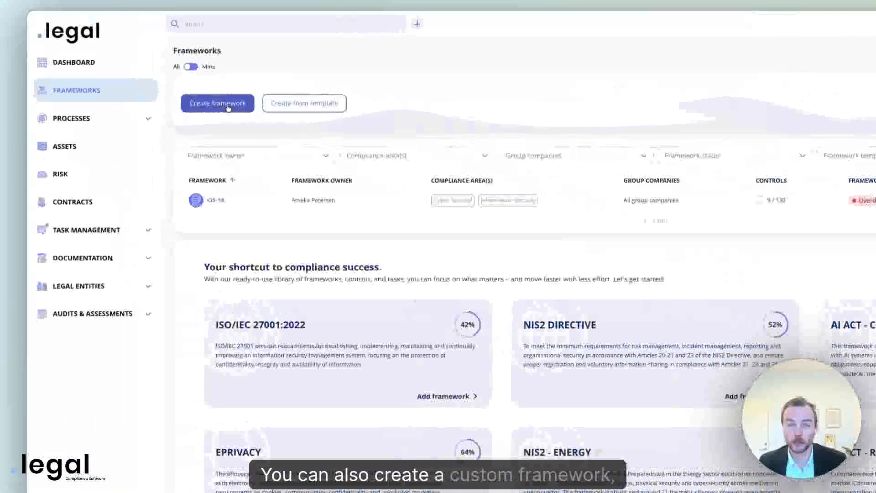
{"action": "left_click", "coordinate": [228, 107]}
{"action": "left_click", "coordinate": [548, 256]}
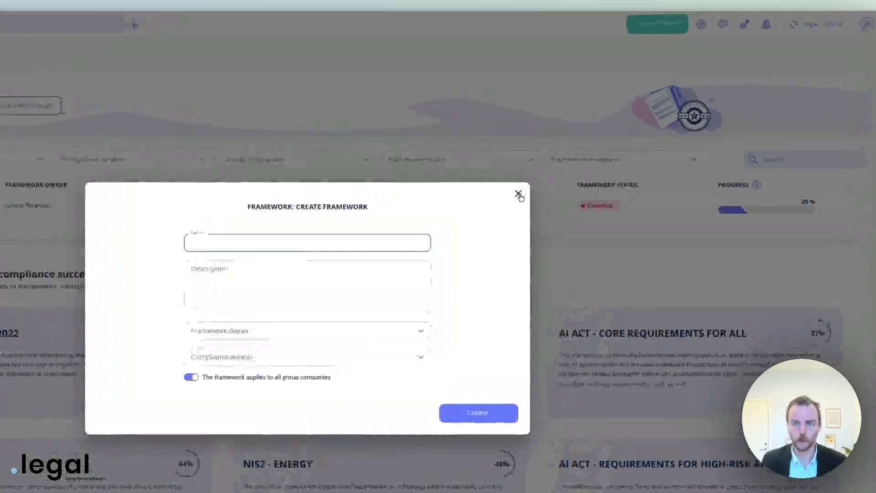
{"action": "left_click", "coordinate": [589, 141]}
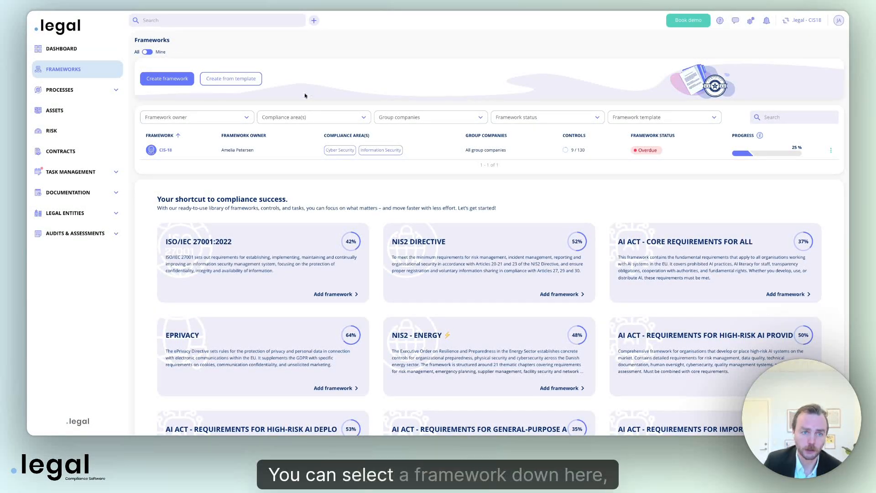
Browse the template frameworks without choosing one, then add ISO/IEC 27001:2022 from its library card
{"action": "scroll", "coordinate": [303, 230], "scroll_direction": "down", "scroll_amount": 2}
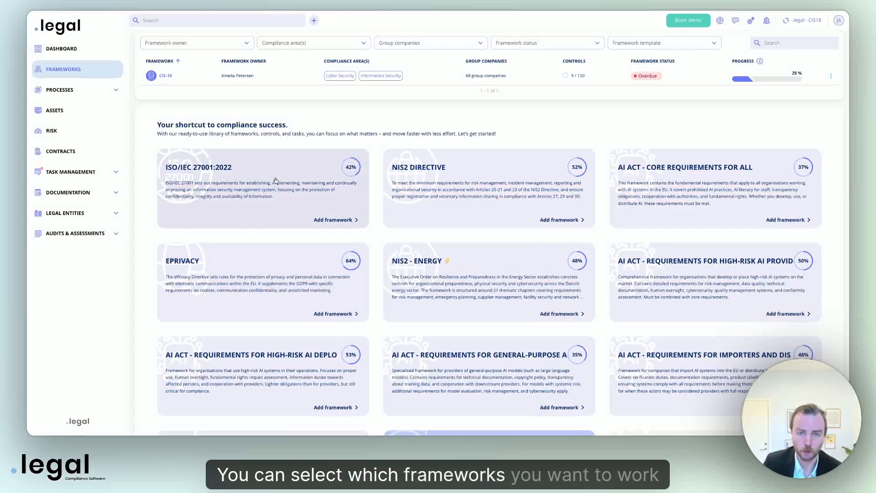
{"action": "scroll", "coordinate": [276, 230], "scroll_direction": "up", "scroll_amount": 2}
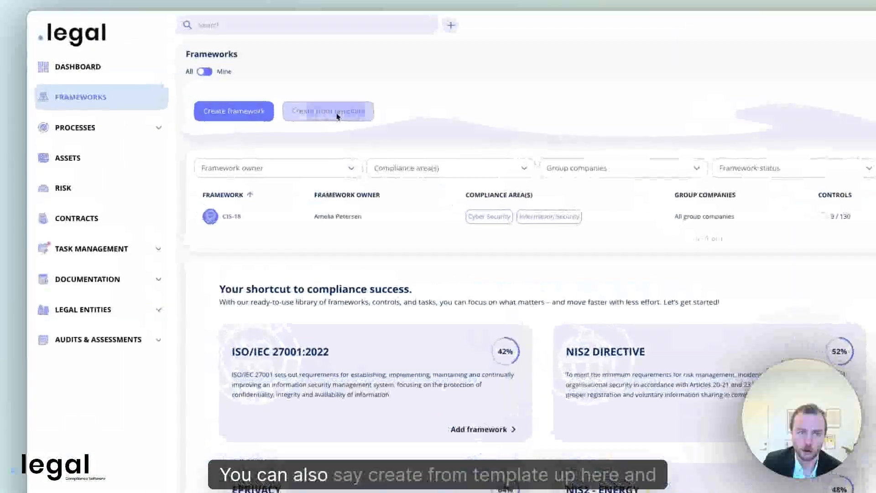
{"action": "left_click", "coordinate": [338, 116]}
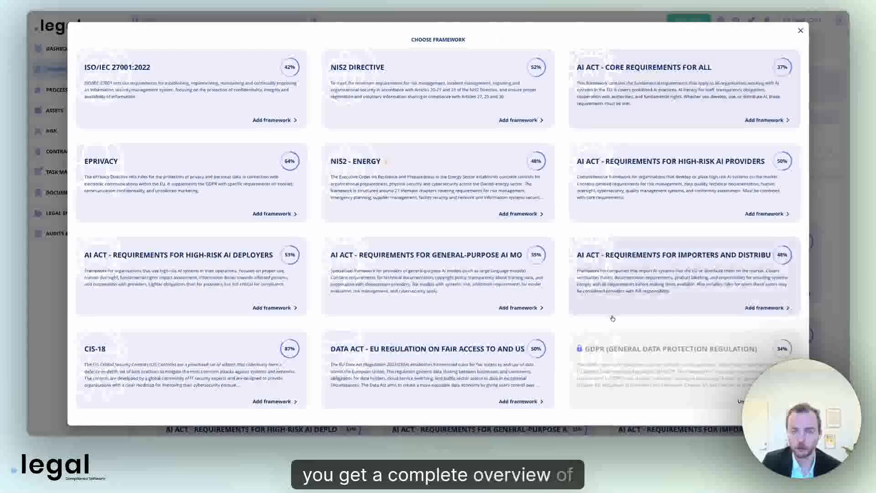
{"action": "scroll", "coordinate": [612, 317], "scroll_direction": "down", "scroll_amount": 3}
{"action": "scroll", "coordinate": [607, 320], "scroll_direction": "up", "scroll_amount": 3}
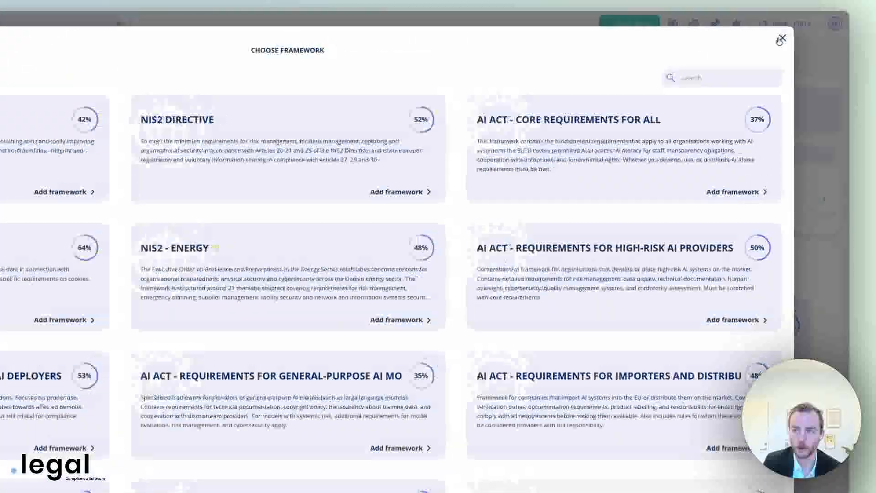
{"action": "left_click", "coordinate": [801, 31]}
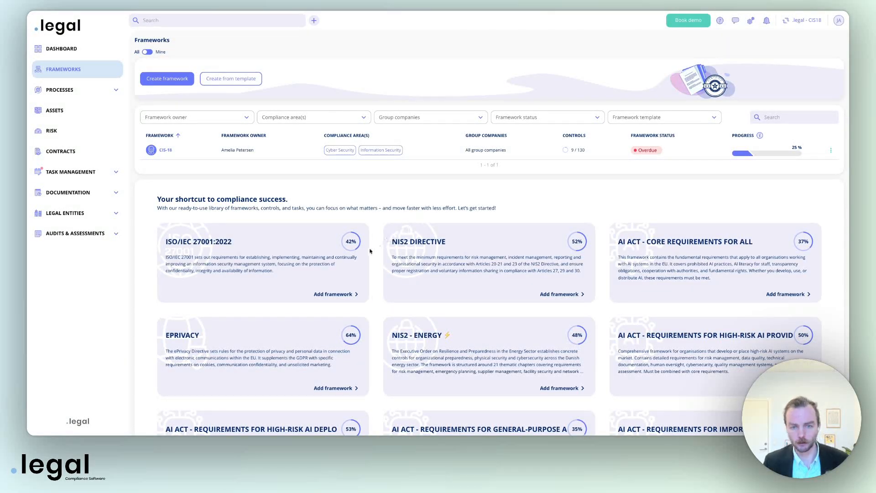
{"action": "mouse_move", "coordinate": [351, 251]}
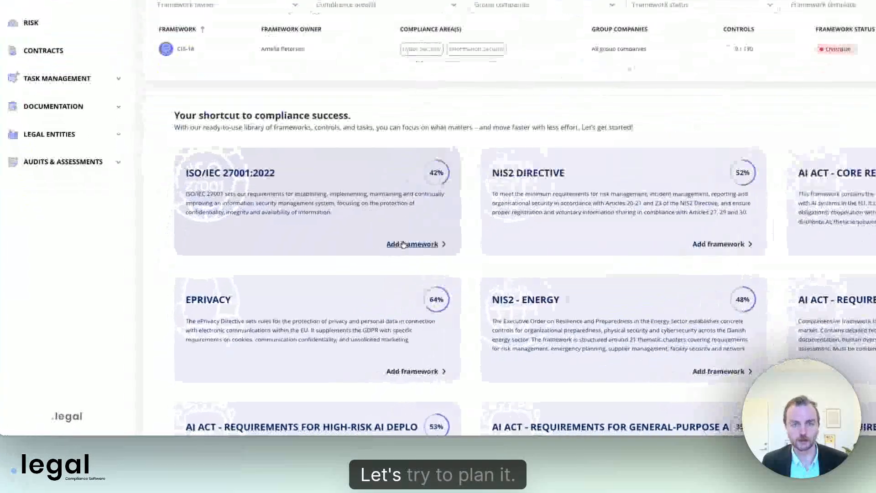
{"action": "left_click", "coordinate": [326, 294]}
Assign a person as ISO/IEC 27001:2022 framework owner and continue to its controls table
{"action": "left_click", "coordinate": [513, 147]}
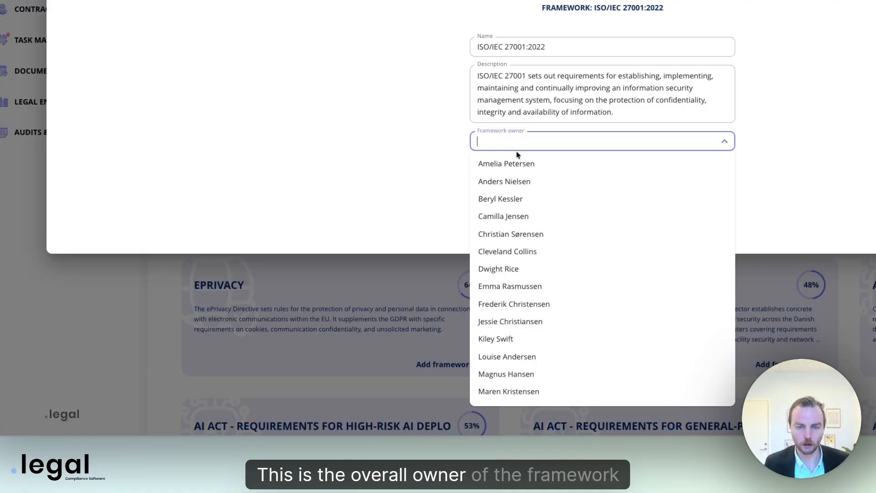
{"action": "left_click", "coordinate": [530, 201]}
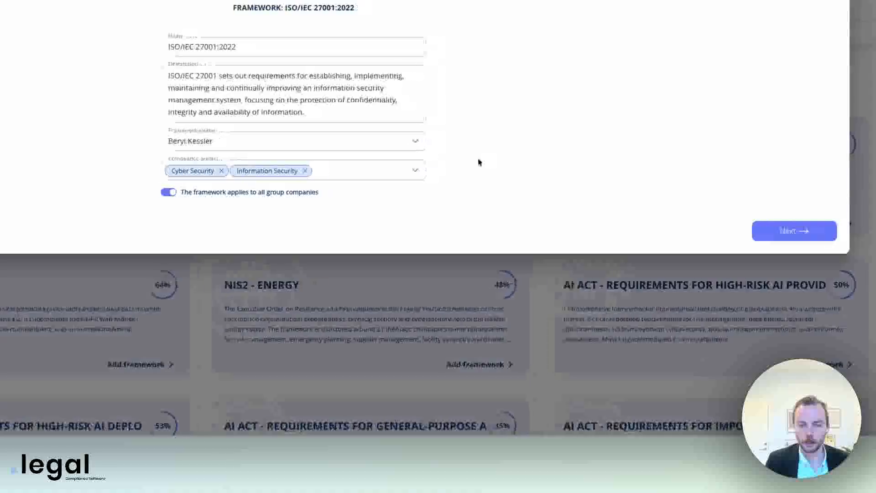
{"action": "left_click", "coordinate": [771, 230]}
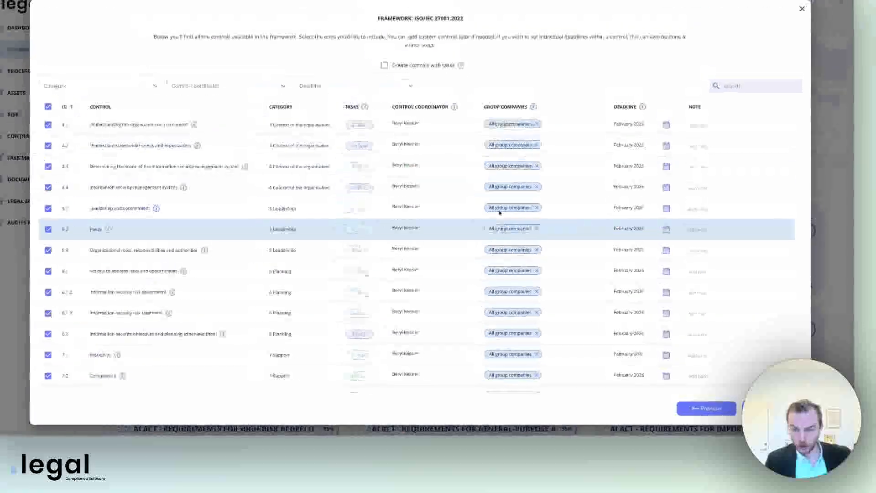
Look through the controls to page 2, then tick 'Create controls with tasks'
{"action": "scroll", "coordinate": [176, 316], "scroll_direction": "down", "scroll_amount": 1}
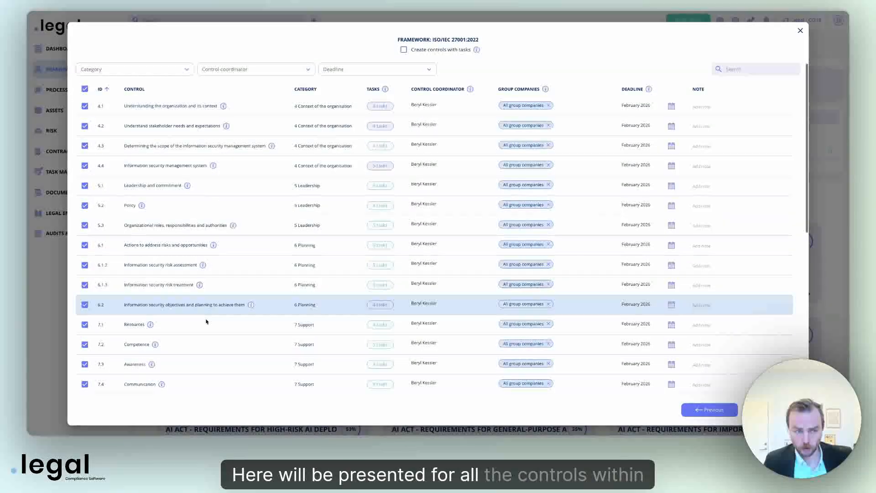
{"action": "scroll", "coordinate": [206, 322], "scroll_direction": "down", "scroll_amount": 7}
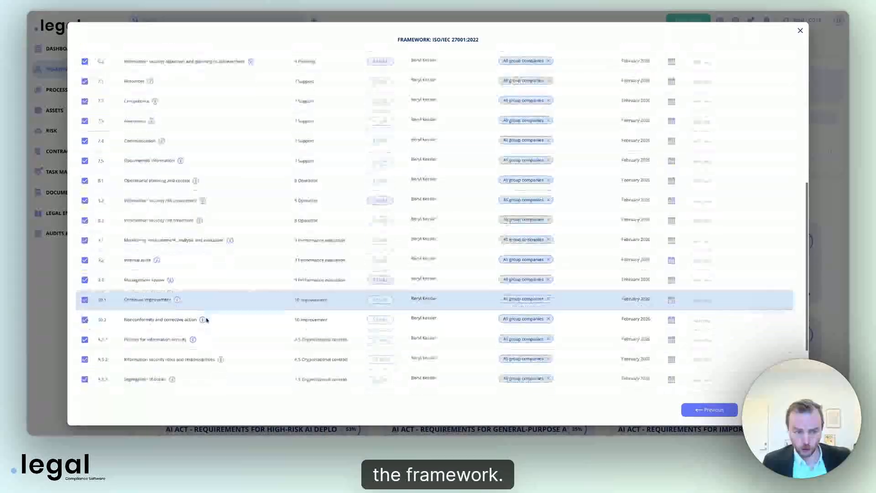
{"action": "scroll", "coordinate": [206, 321], "scroll_direction": "down", "scroll_amount": 2}
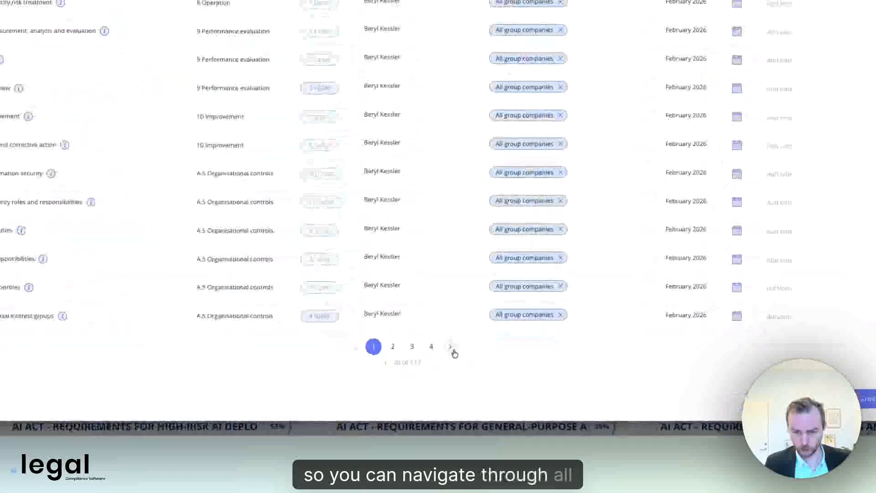
{"action": "left_click", "coordinate": [472, 374]}
{"action": "scroll", "coordinate": [202, 84], "scroll_direction": "up", "scroll_amount": 12}
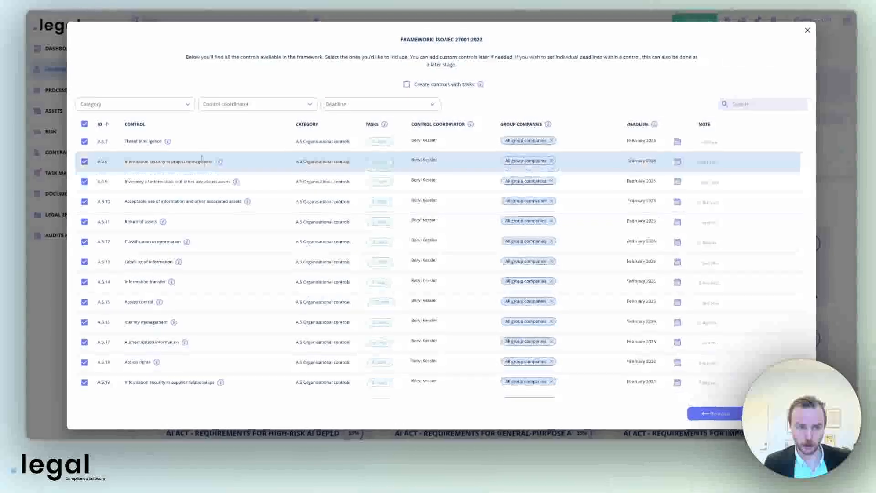
{"action": "mouse_move", "coordinate": [218, 161]}
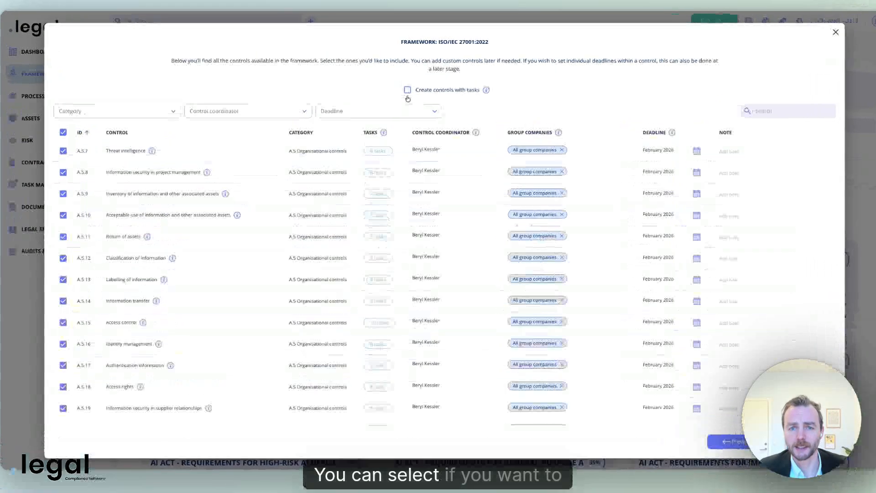
{"action": "left_click", "coordinate": [407, 90]}
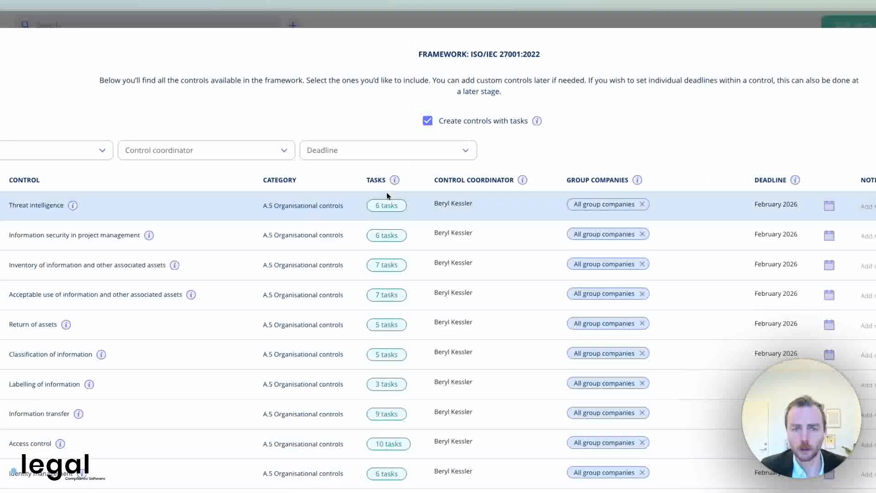
Toggle the 'Create controls with tasks' checkbox so controls are created without their tasks
{"action": "mouse_move", "coordinate": [377, 151]}
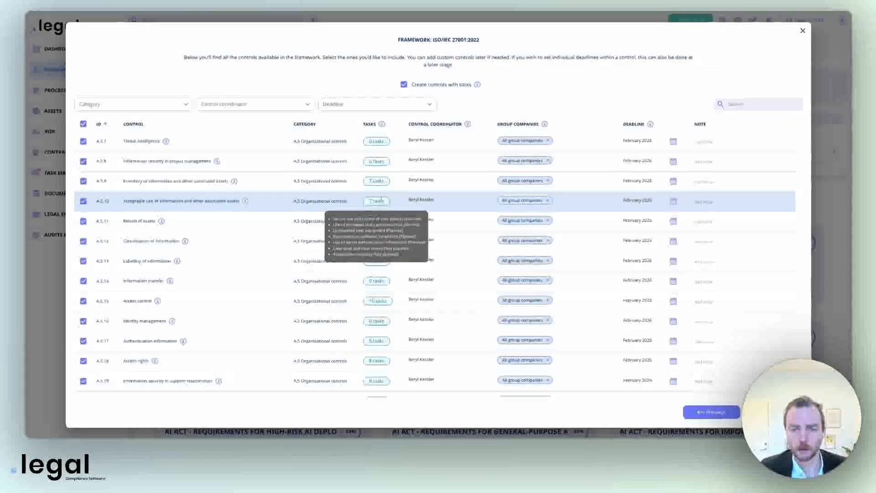
{"action": "mouse_move", "coordinate": [397, 264]}
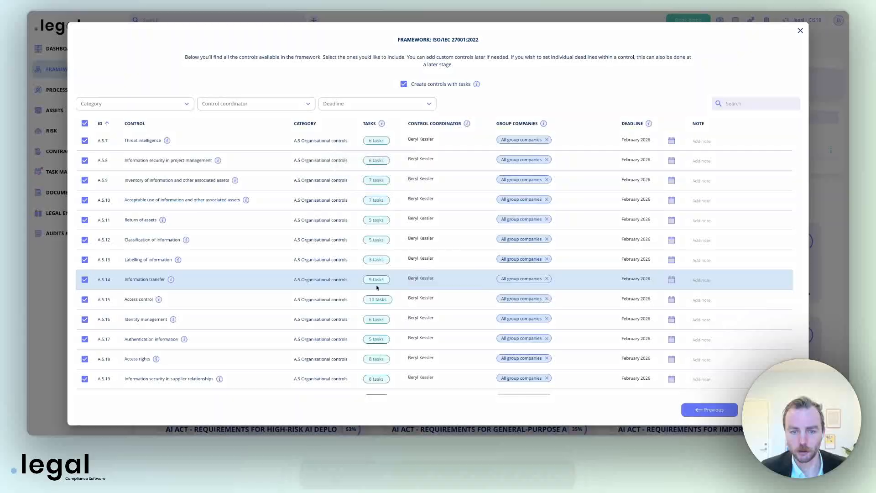
{"action": "mouse_move", "coordinate": [375, 279]}
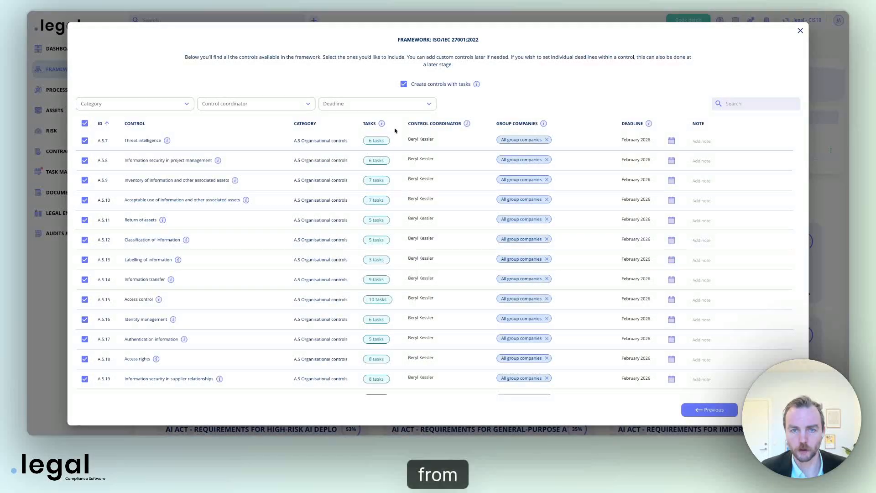
{"action": "left_click", "coordinate": [404, 84]}
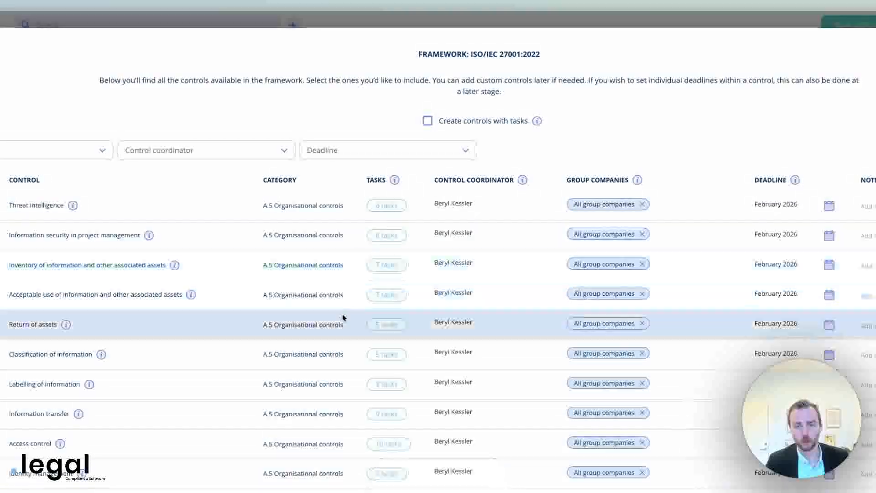
Exclude control A.5.30 ICT readiness for business continuity from the plan
{"action": "scroll", "coordinate": [343, 318], "scroll_direction": "down", "scroll_amount": 5}
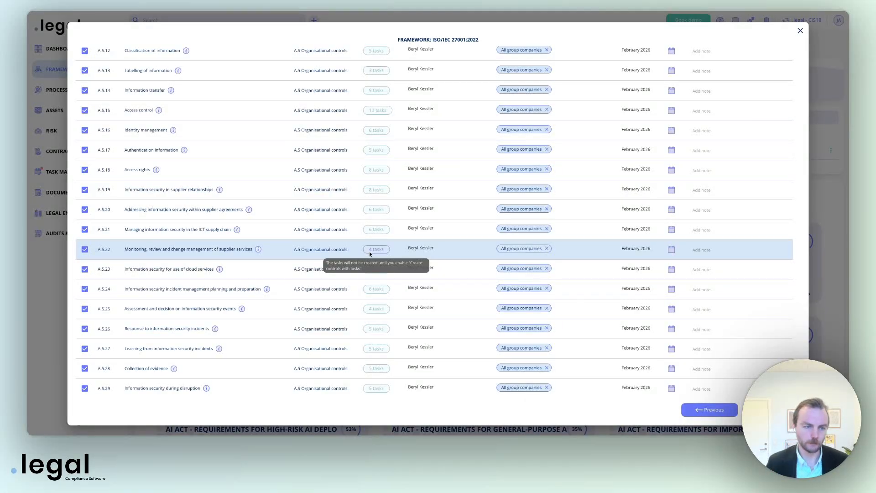
{"action": "scroll", "coordinate": [192, 235], "scroll_direction": "down", "scroll_amount": 2}
{"action": "scroll", "coordinate": [192, 235], "scroll_direction": "down", "scroll_amount": 4}
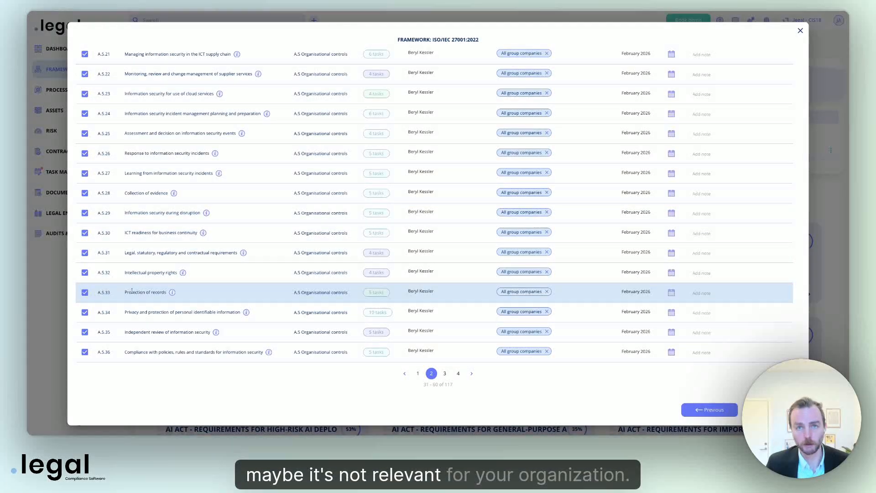
{"action": "left_click", "coordinate": [85, 233]}
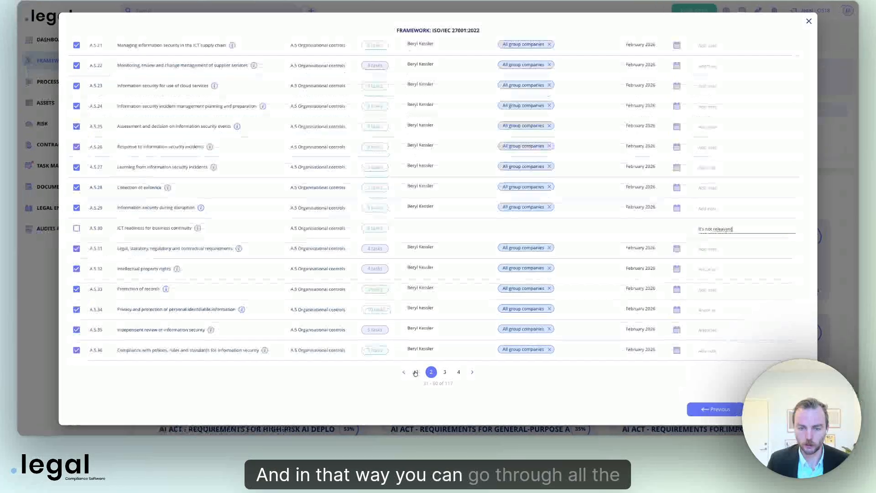
On page 3, exclude controls A.7.11 and A.7.13 with the reason 'Not relevant'
{"action": "left_click", "coordinate": [445, 372]}
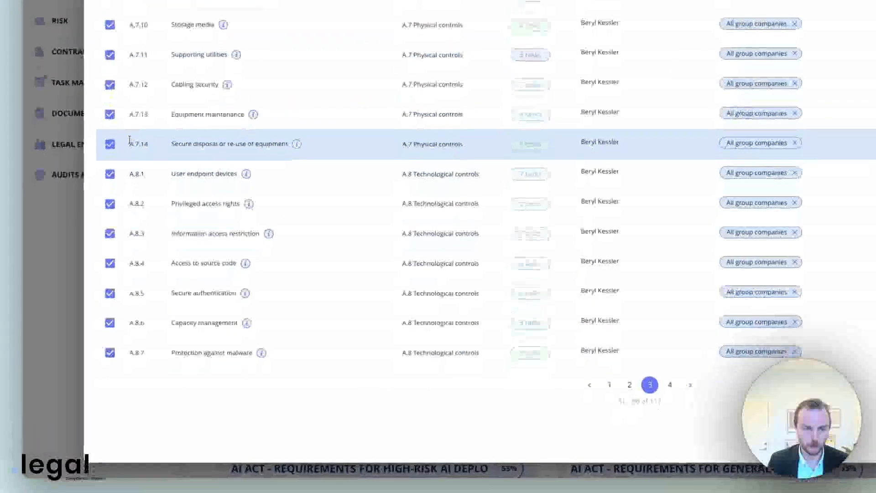
{"action": "left_click", "coordinate": [110, 114]}
{"action": "left_click", "coordinate": [110, 54]}
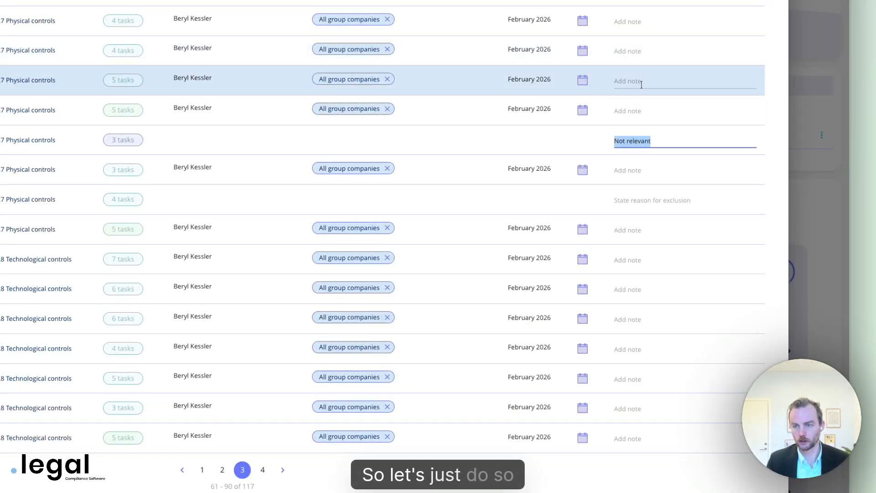
{"action": "left_click", "coordinate": [636, 200]}
{"action": "type", "text": "Not relevant"}
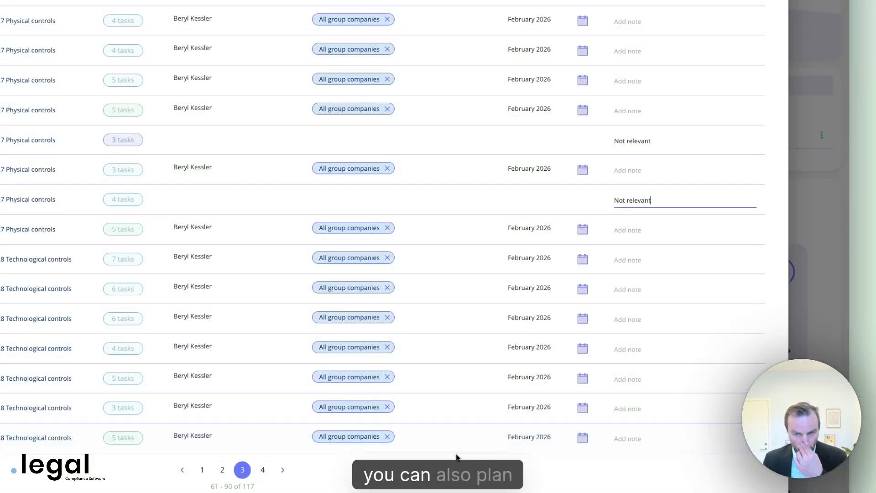
{"action": "scroll", "coordinate": [550, 173], "scroll_direction": "up", "scroll_amount": 6}
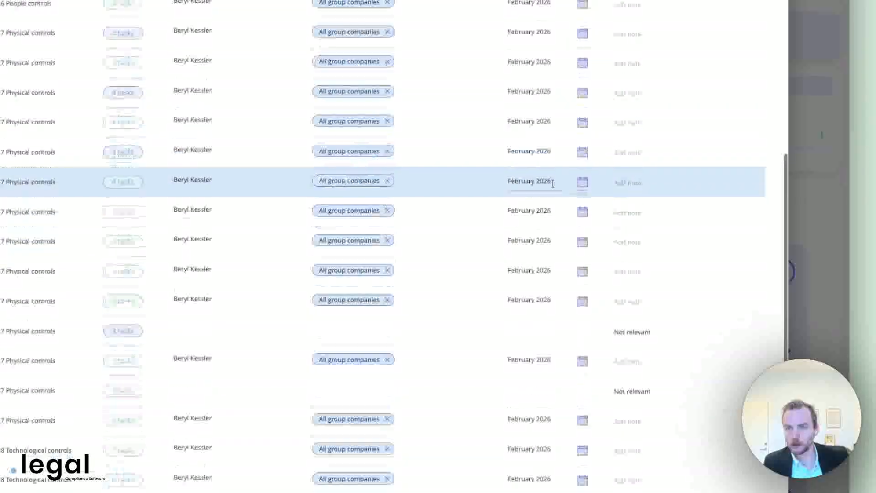
{"action": "scroll", "coordinate": [555, 188], "scroll_direction": "up", "scroll_amount": 3}
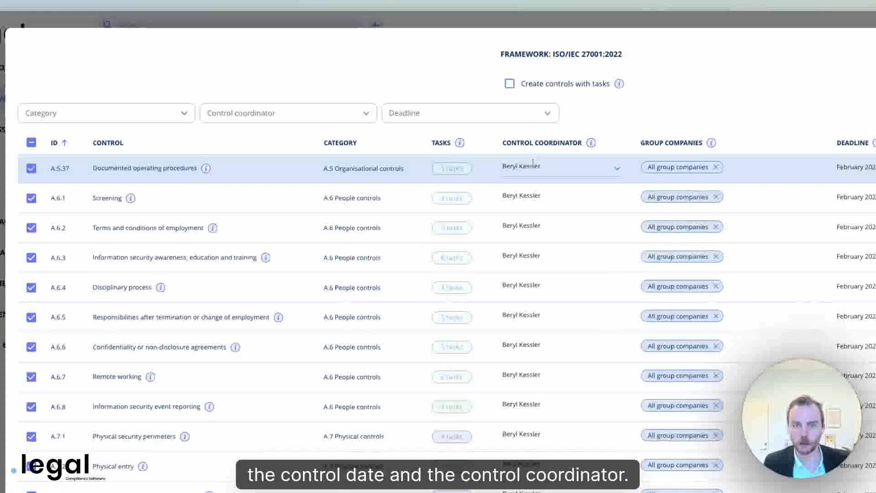
Assign new coordinators to Documented operating procedures, Terms and conditions of employment, and Disciplinary process
{"action": "left_click", "coordinate": [533, 166]}
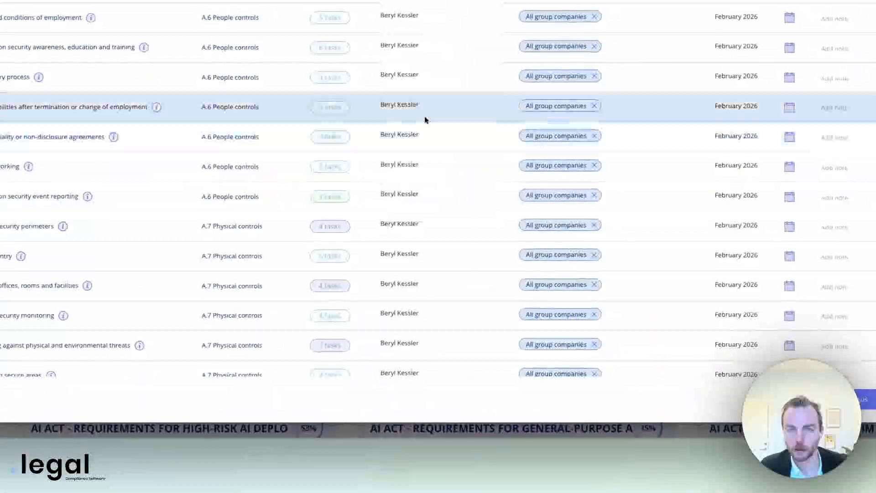
{"action": "left_click", "coordinate": [411, 16]}
{"action": "left_click", "coordinate": [417, 161]}
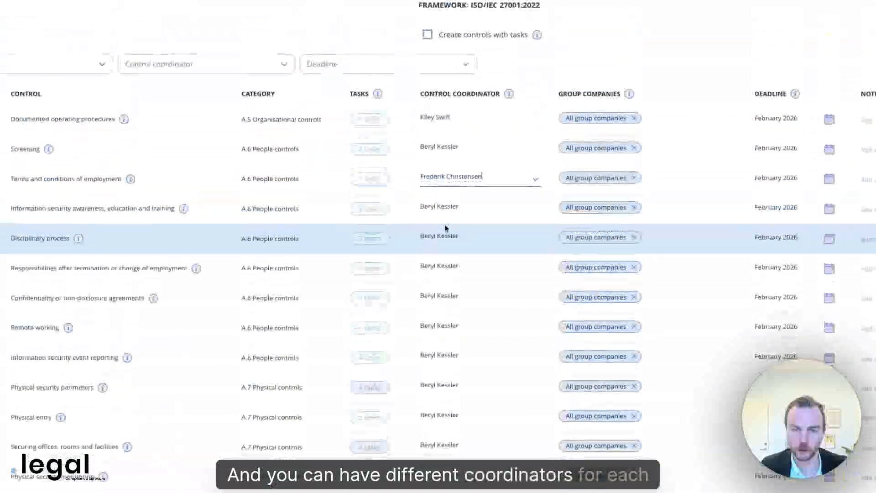
{"action": "left_click", "coordinate": [444, 84]}
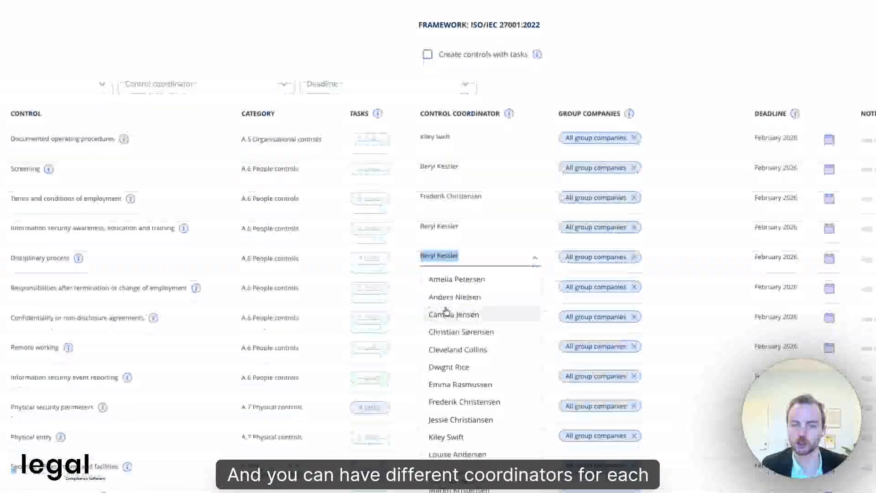
{"action": "left_click", "coordinate": [446, 310]}
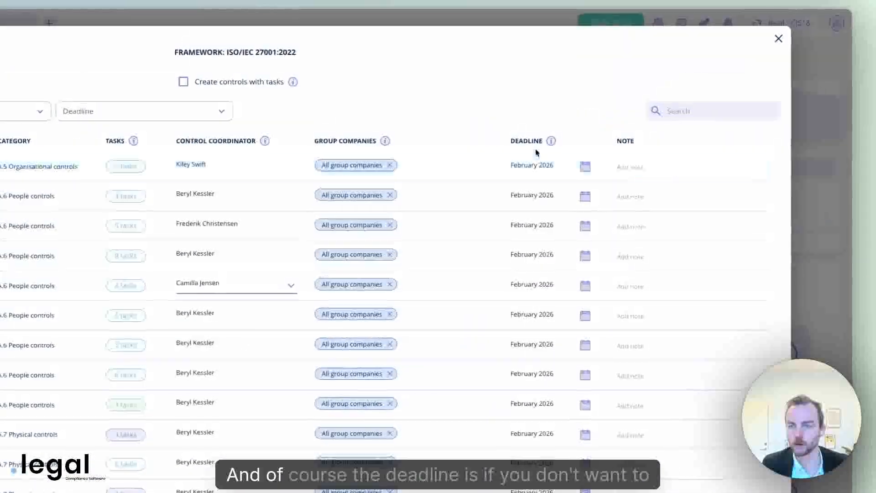
Set the Screening deadline to August 2026 and Terms and conditions to October 2026
{"action": "double_click", "coordinate": [534, 200]}
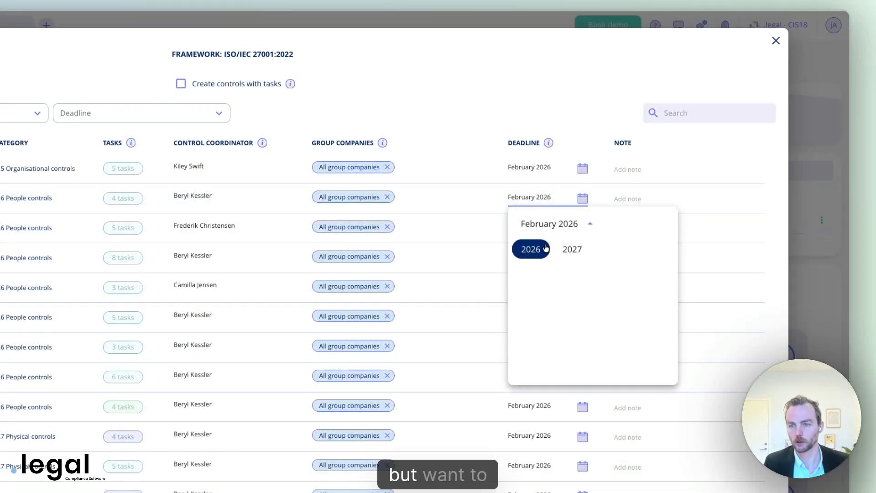
{"action": "left_click", "coordinate": [593, 251]}
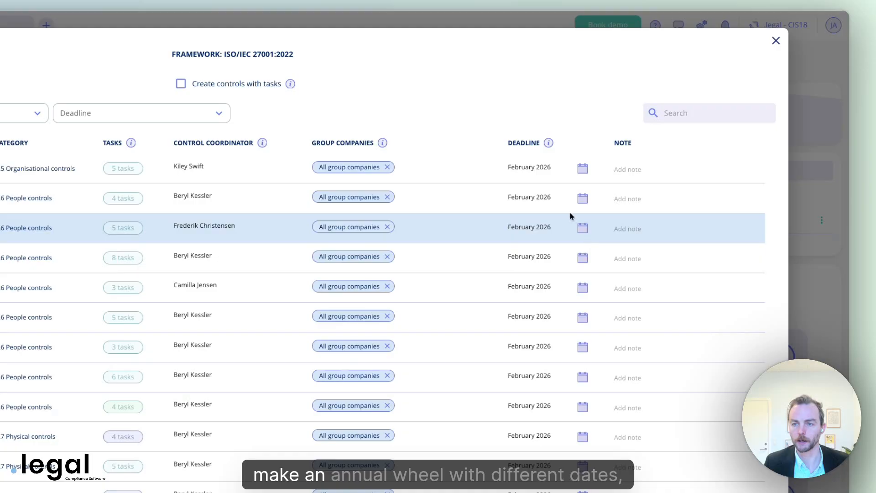
{"action": "left_click", "coordinate": [583, 198]}
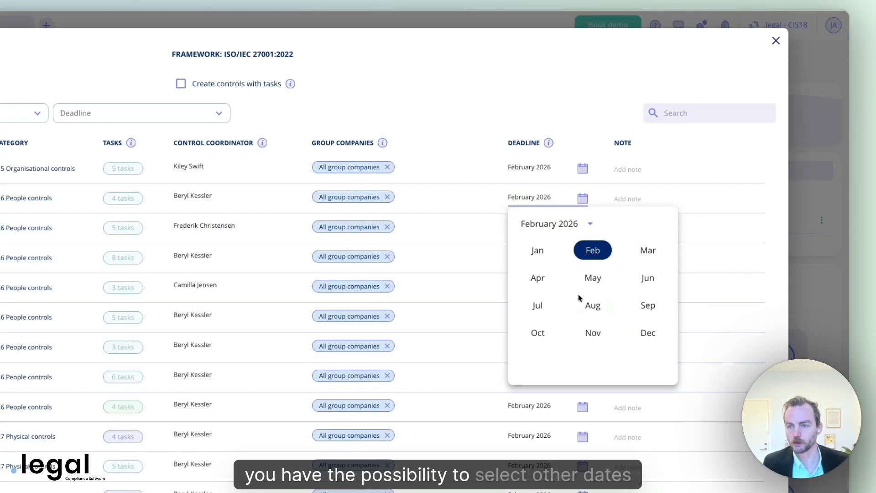
{"action": "left_click", "coordinate": [589, 313]}
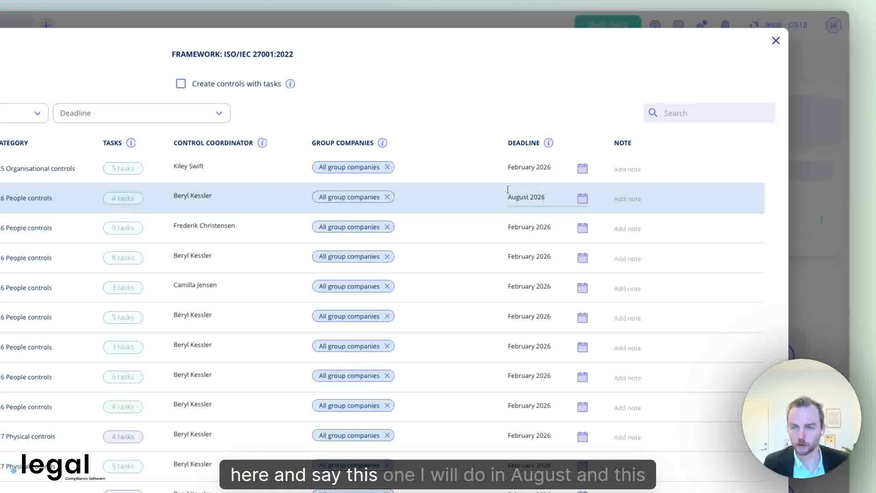
{"action": "left_click", "coordinate": [585, 228]}
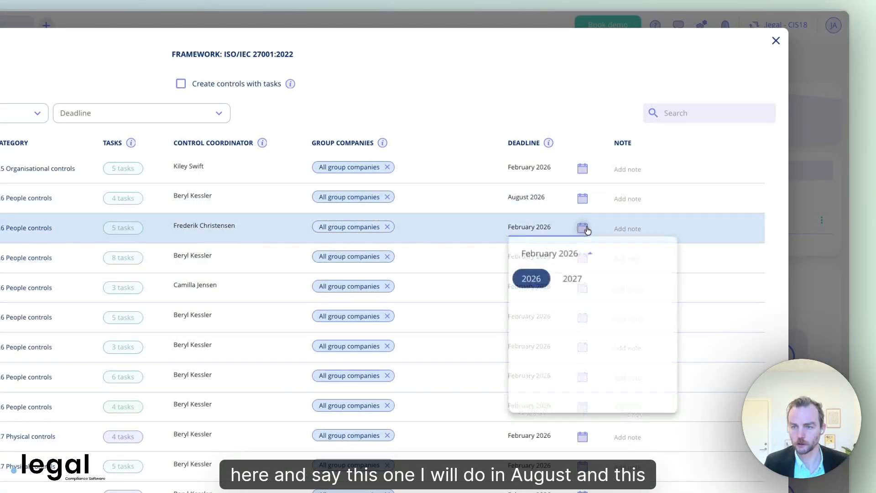
{"action": "left_click", "coordinate": [532, 281]}
{"action": "left_click", "coordinate": [539, 353]}
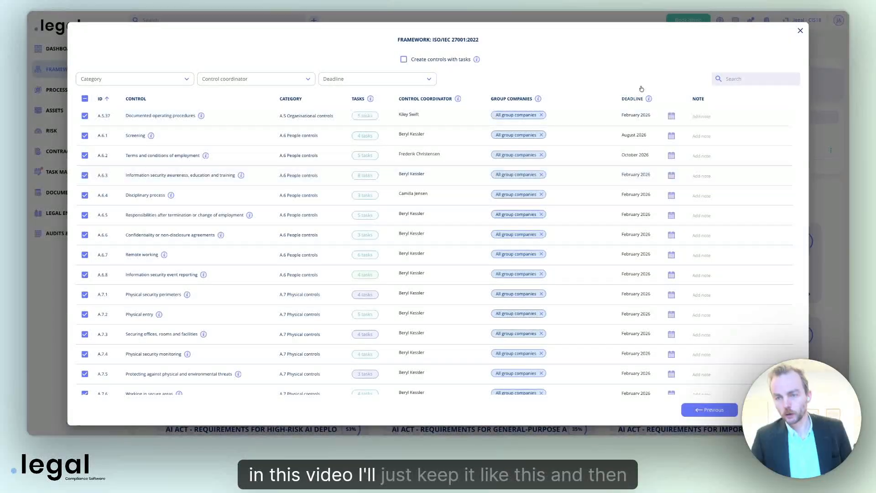
{"action": "scroll", "coordinate": [646, 283], "scroll_direction": "down", "scroll_amount": 1}
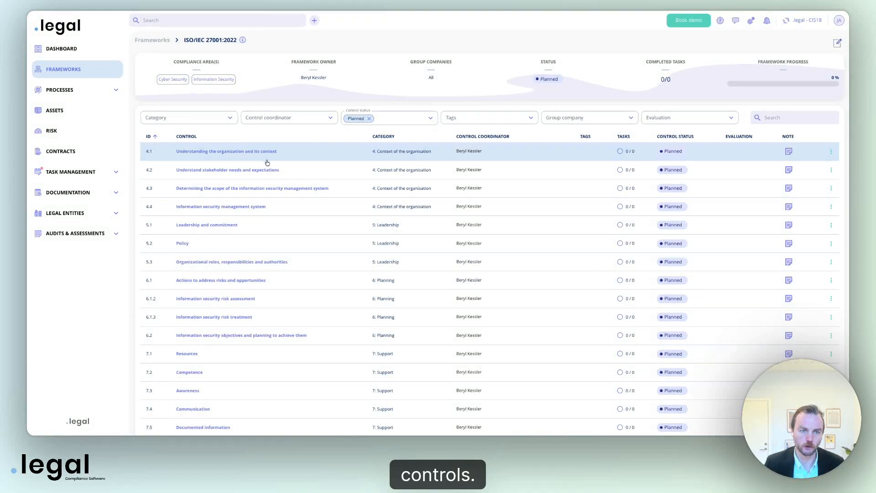
Review the Planned controls table and give control 4.1 a different coordinator
{"action": "scroll", "coordinate": [268, 165], "scroll_direction": "down", "scroll_amount": 1}
{"action": "scroll", "coordinate": [268, 165], "scroll_direction": "down", "scroll_amount": 5}
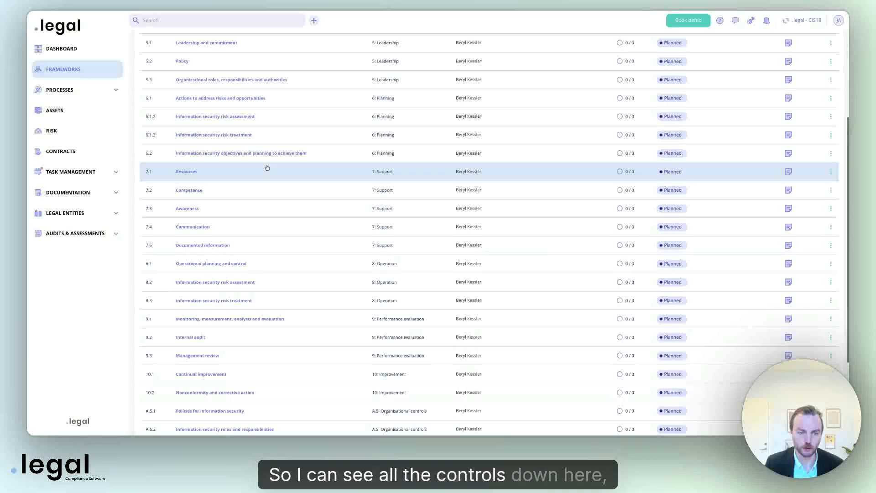
{"action": "scroll", "coordinate": [268, 167], "scroll_direction": "up", "scroll_amount": 7}
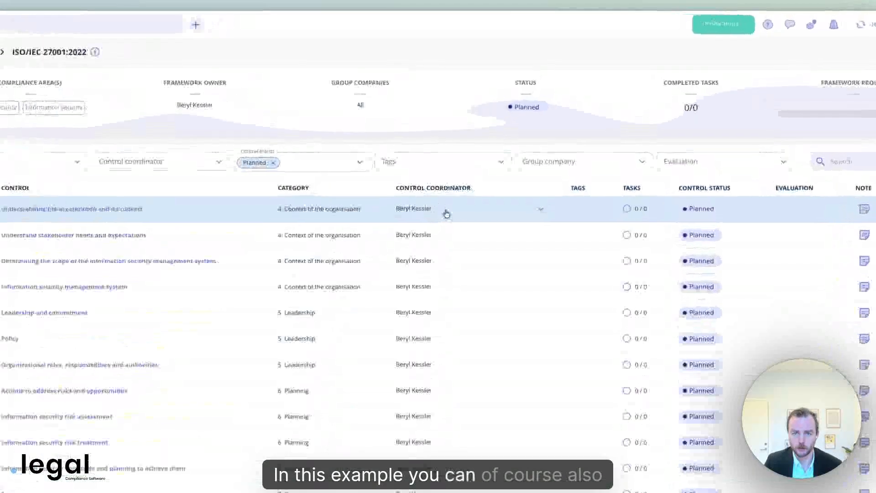
{"action": "left_click", "coordinate": [492, 154]}
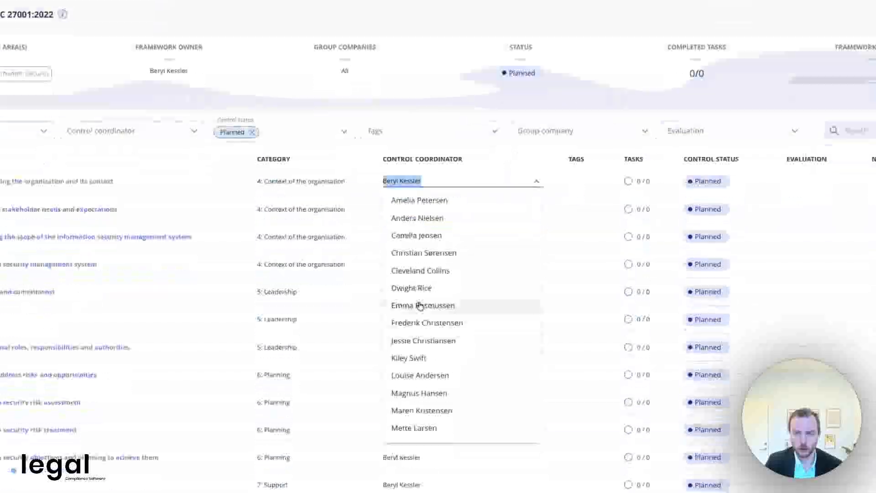
{"action": "left_click", "coordinate": [454, 327]}
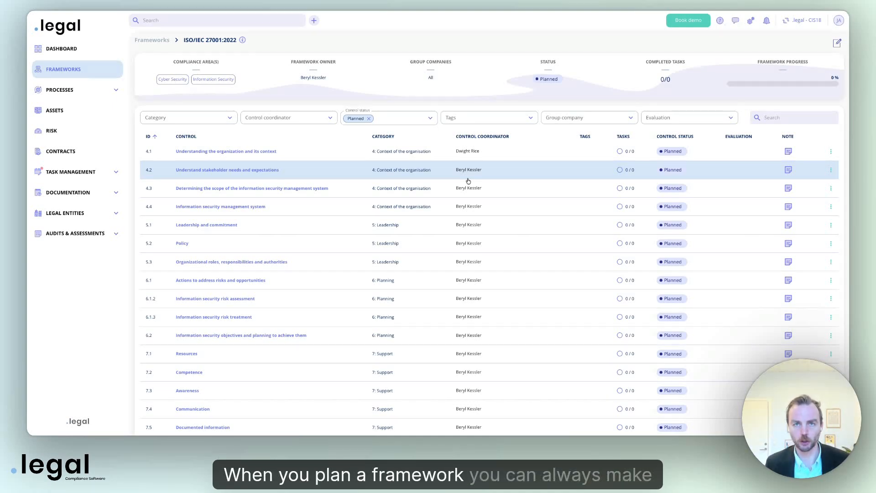
{"action": "scroll", "coordinate": [468, 181], "scroll_direction": "down", "scroll_amount": 1}
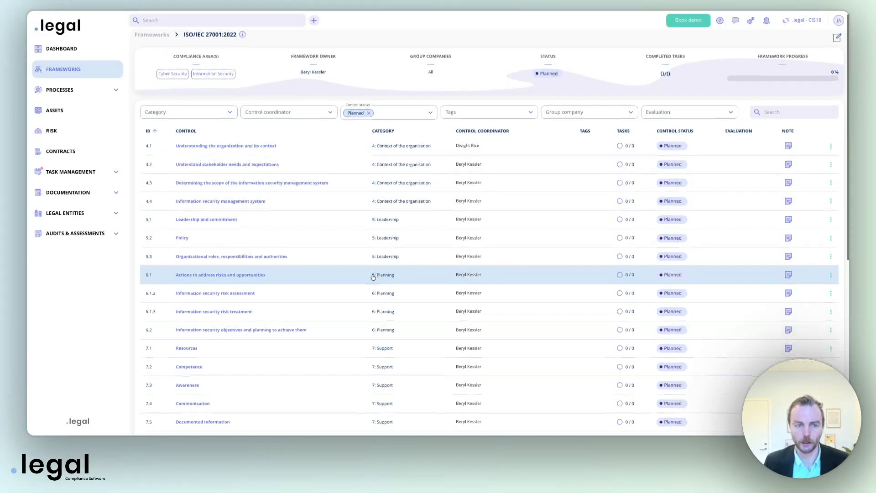
{"action": "scroll", "coordinate": [283, 173], "scroll_direction": "up", "scroll_amount": 1}
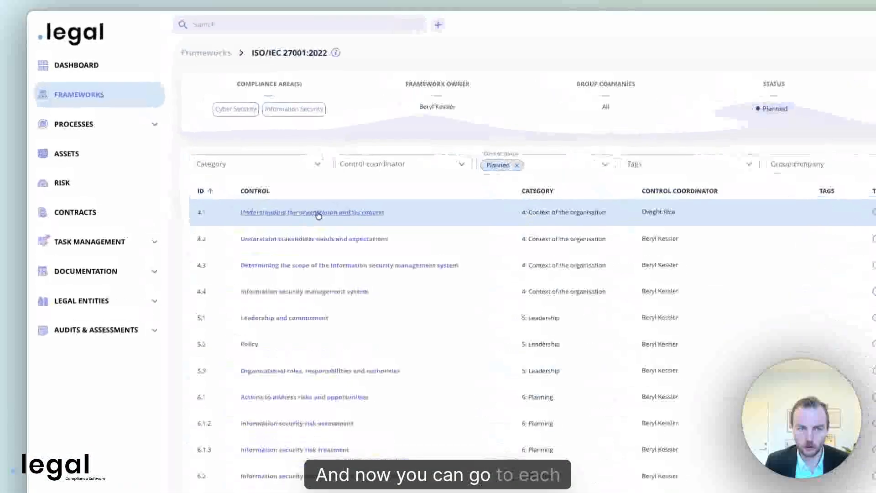
{"action": "left_click", "coordinate": [242, 151]}
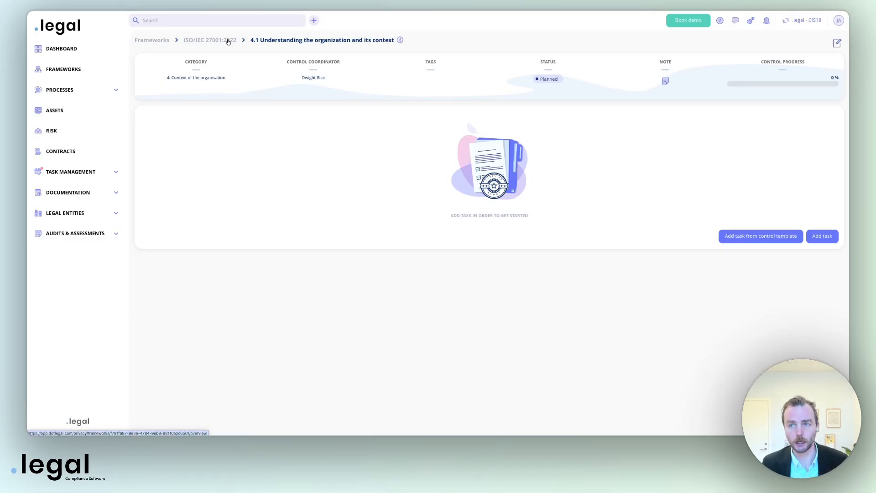
{"action": "left_click", "coordinate": [229, 41]}
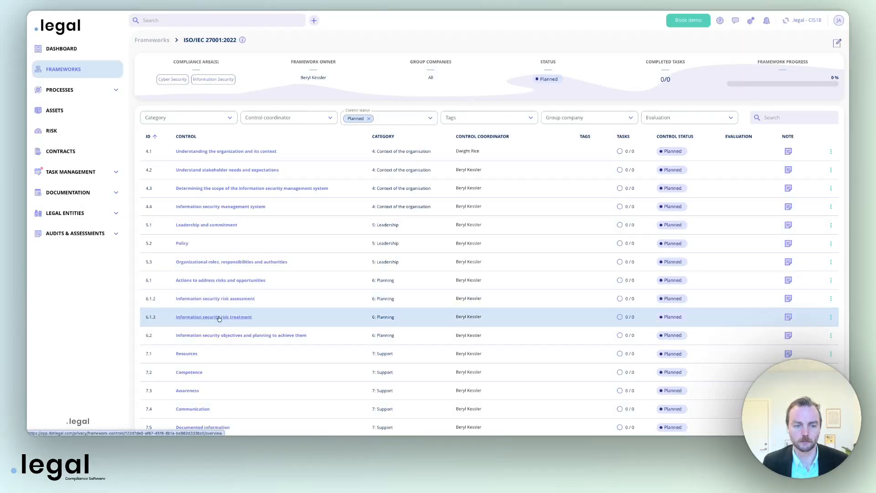
{"action": "left_click", "coordinate": [218, 318]}
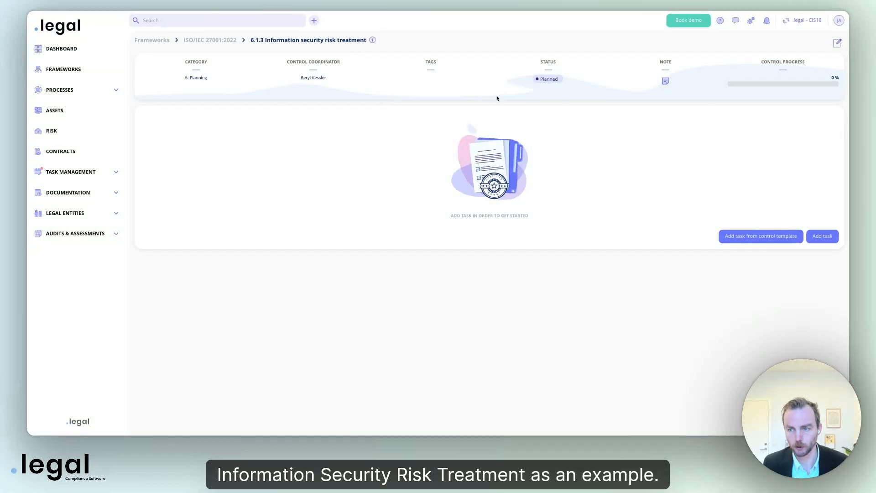
{"action": "left_click", "coordinate": [829, 240]}
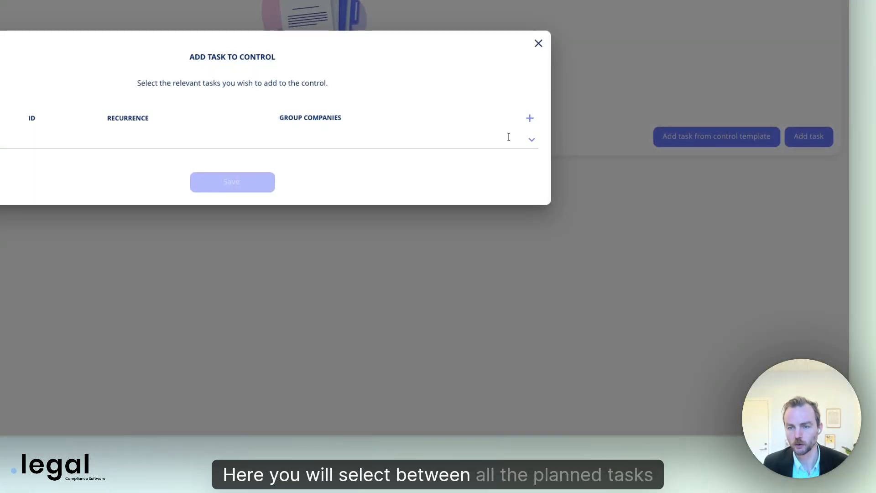
{"action": "left_click", "coordinate": [503, 139]}
{"action": "scroll", "coordinate": [388, 174], "scroll_direction": "down", "scroll_amount": 5}
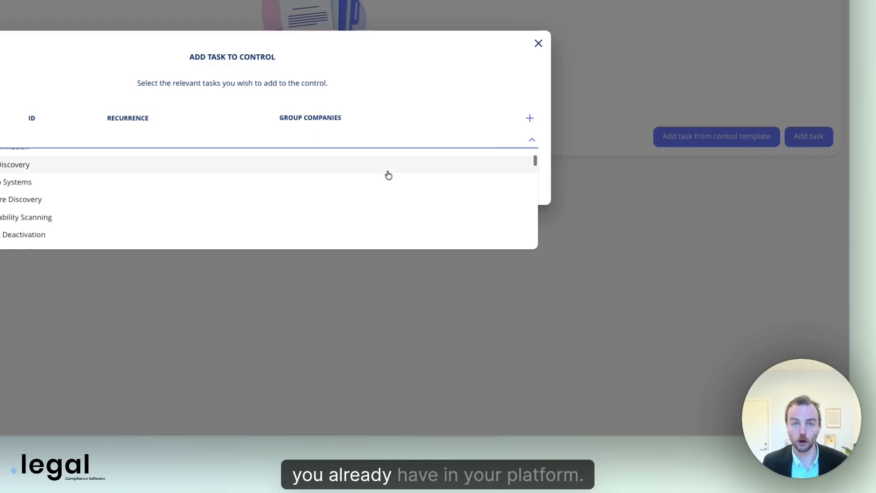
{"action": "scroll", "coordinate": [389, 176], "scroll_direction": "down", "scroll_amount": 5}
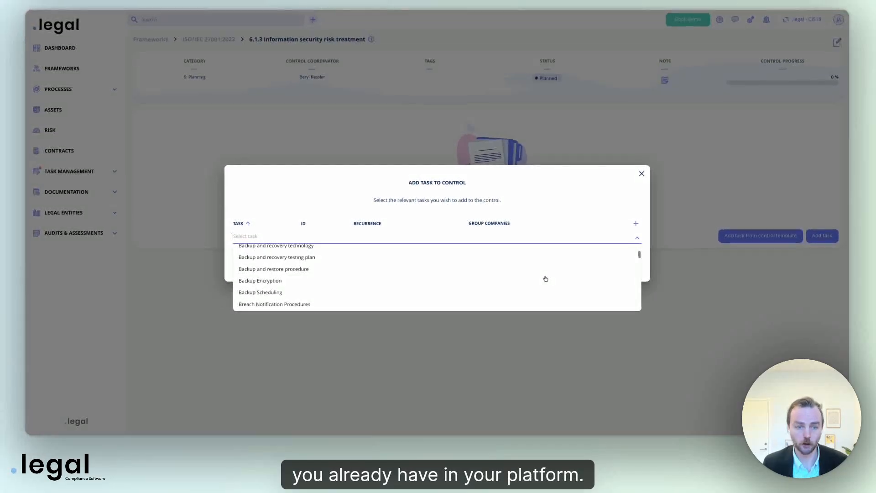
{"action": "scroll", "coordinate": [545, 278], "scroll_direction": "down", "scroll_amount": 5}
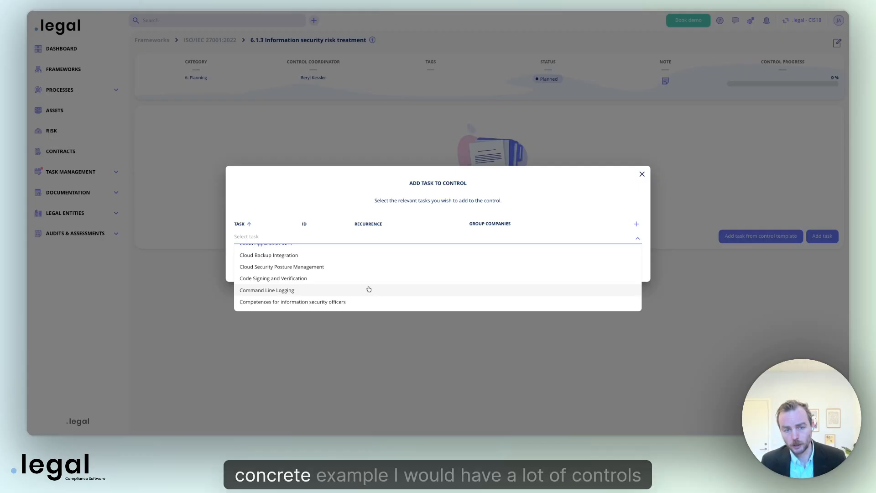
{"action": "scroll", "coordinate": [368, 289], "scroll_direction": "down", "scroll_amount": 3}
{"action": "scroll", "coordinate": [369, 289], "scroll_direction": "up", "scroll_amount": 15}
{"action": "scroll", "coordinate": [369, 289], "scroll_direction": "down", "scroll_amount": 3}
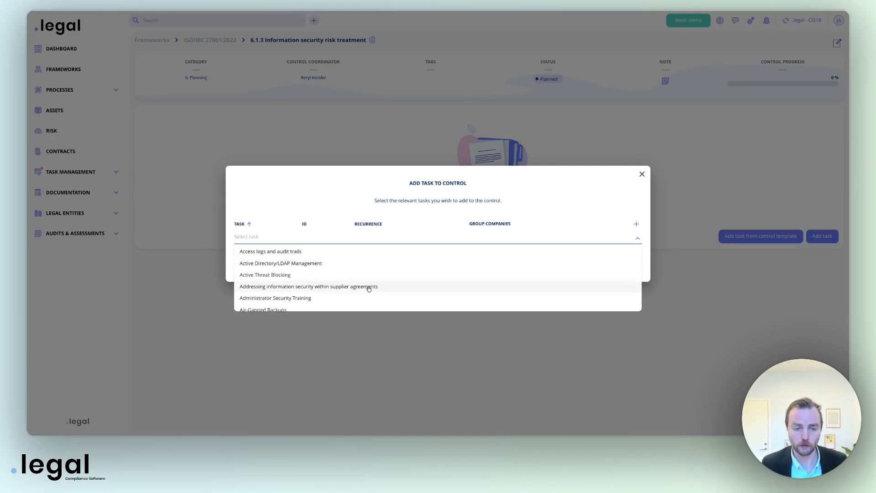
{"action": "scroll", "coordinate": [369, 288], "scroll_direction": "down", "scroll_amount": 5}
{"action": "left_click", "coordinate": [368, 289]}
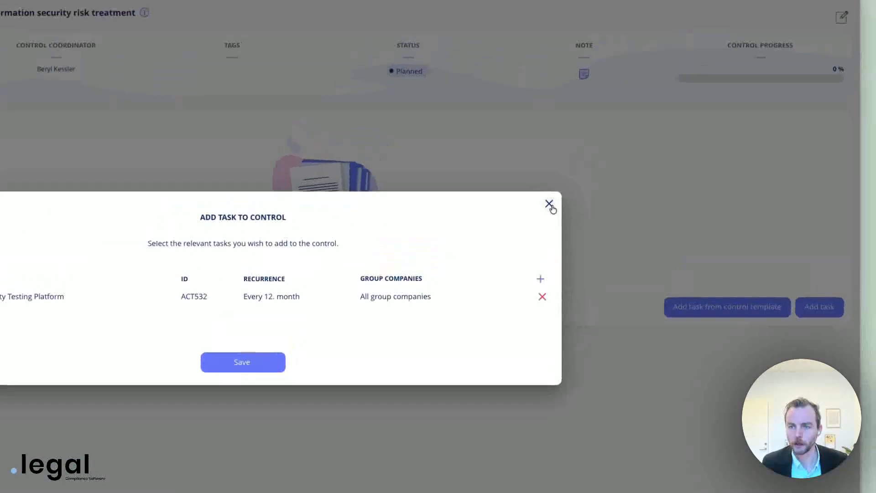
{"action": "left_click", "coordinate": [550, 204]}
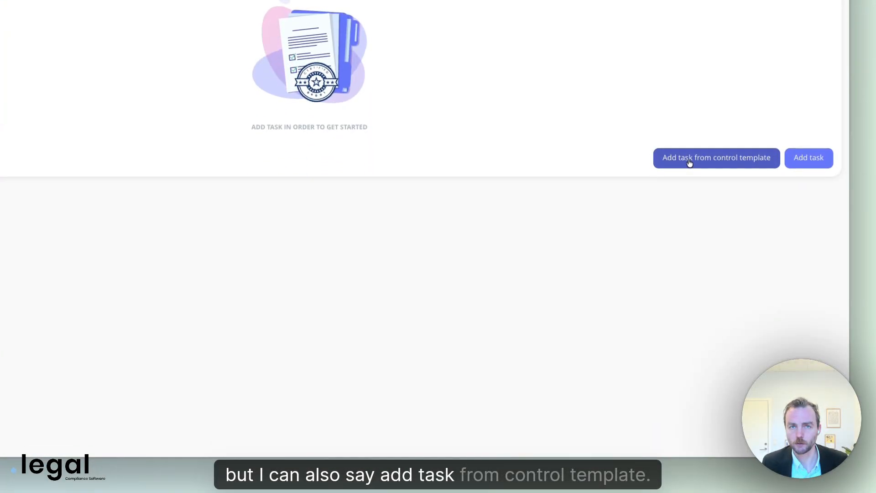
Add template task 'Review of the risk landscape' to control 6.1.3, due February 2026, recurring every 3 months
{"action": "left_click", "coordinate": [687, 162]}
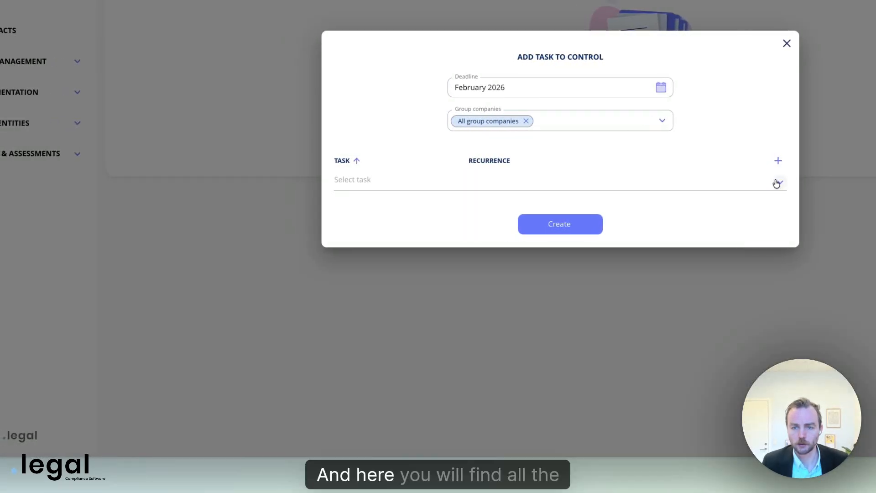
{"action": "left_click", "coordinate": [768, 182]}
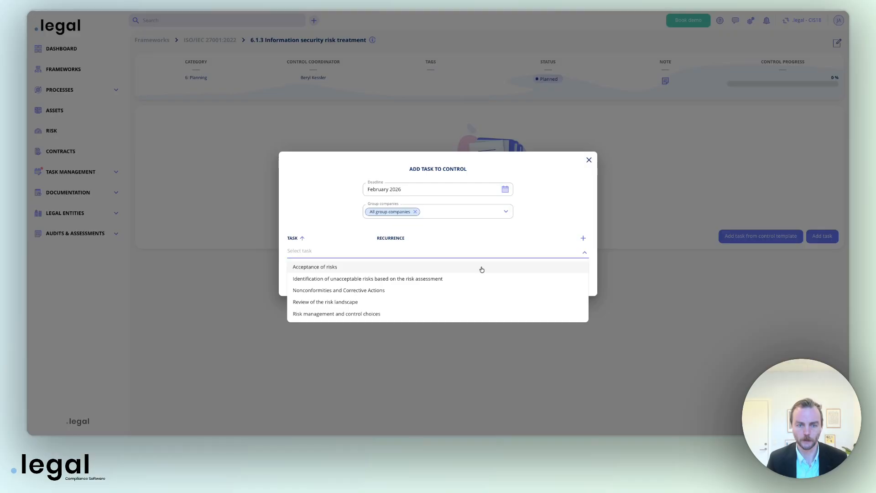
{"action": "left_click", "coordinate": [345, 302]}
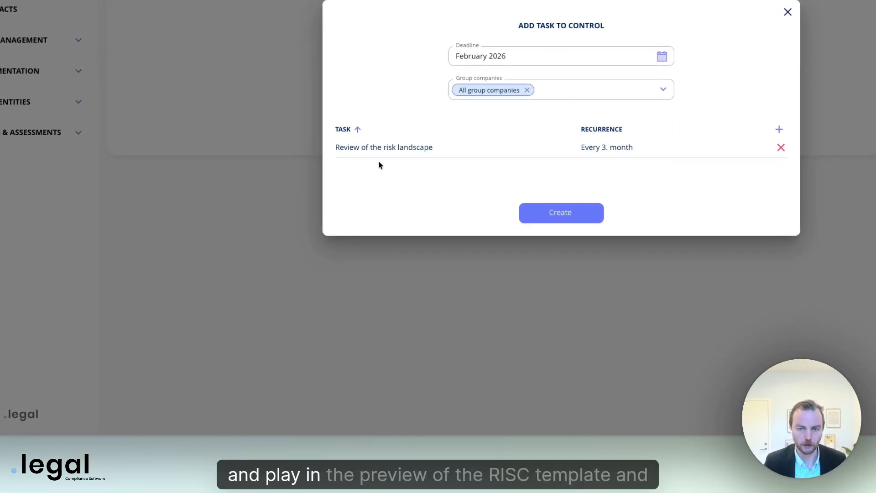
{"action": "left_click", "coordinate": [568, 214]}
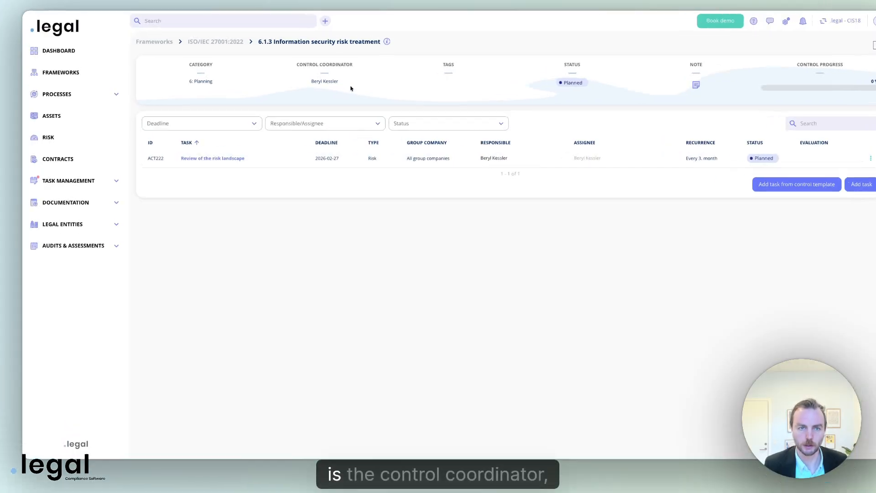
Leave the Responsible person unchanged and open task ACT222 Review of the risk landscape
{"action": "left_click", "coordinate": [512, 157]}
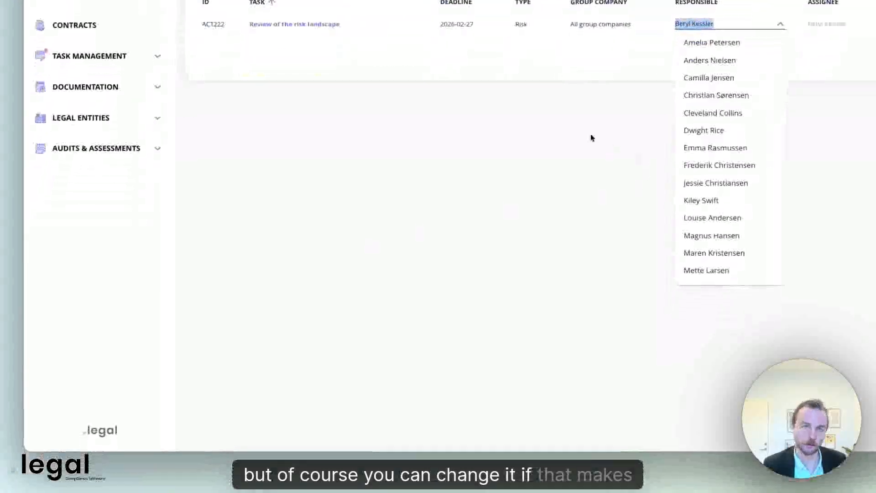
{"action": "left_click", "coordinate": [538, 328]}
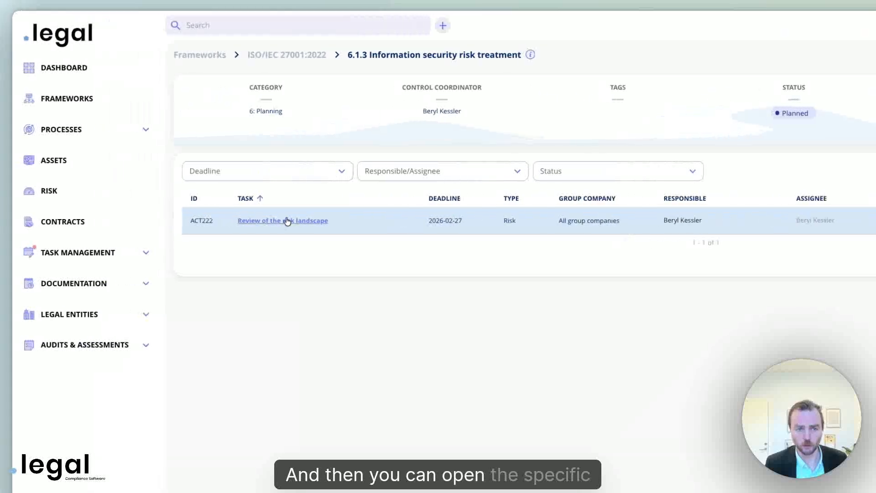
{"action": "left_click", "coordinate": [214, 220]}
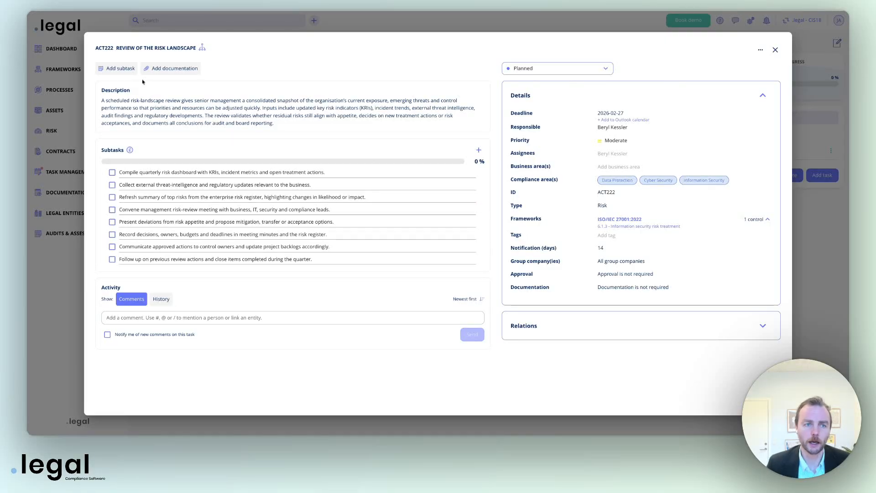
Post the comment 'question' mentioning the control coordinator, then select and deselect the task description
{"action": "left_click", "coordinate": [136, 318]}
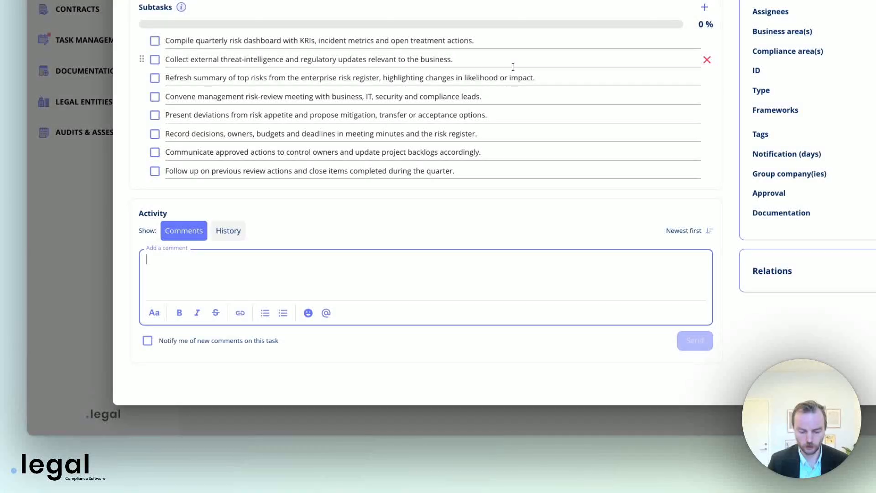
{"action": "type", "text": "/ben"}
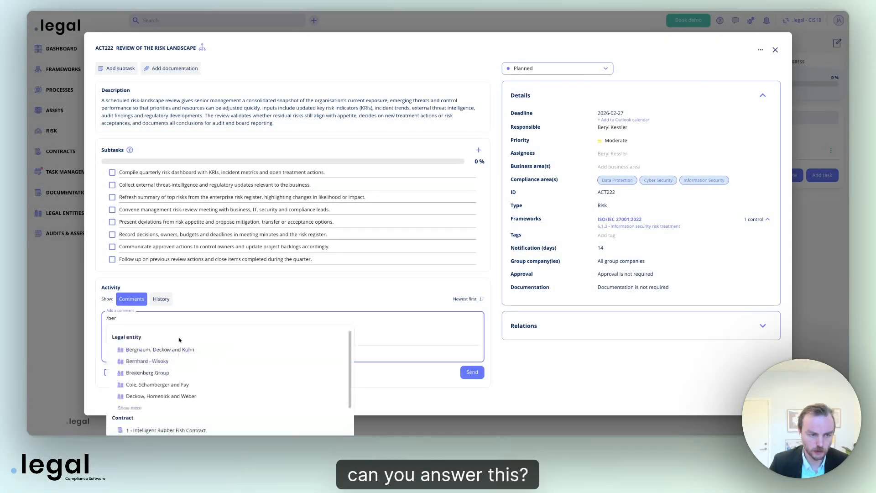
{"action": "scroll", "coordinate": [150, 391], "scroll_direction": "down", "scroll_amount": 5}
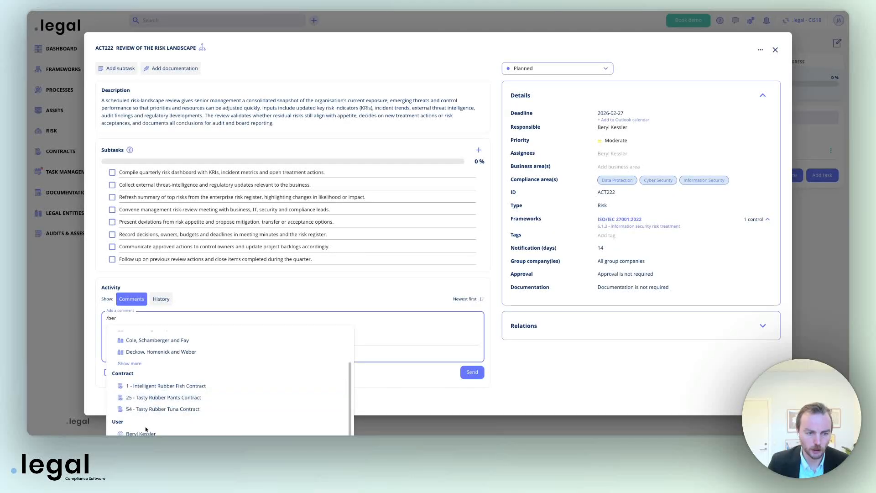
{"action": "left_click", "coordinate": [139, 430]}
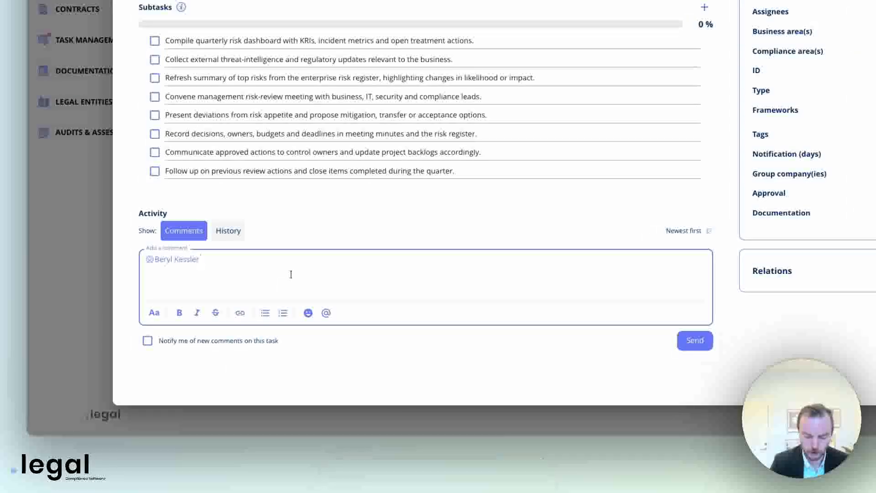
{"action": "type", "text": "question"}
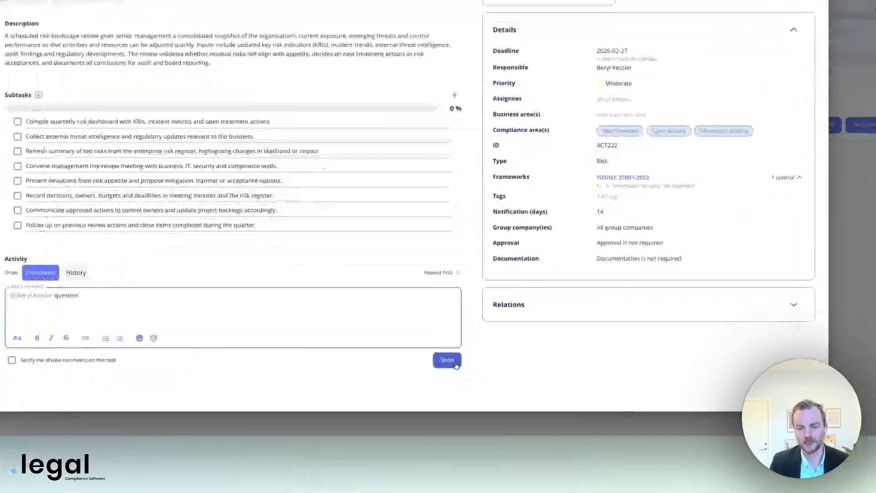
{"action": "left_click", "coordinate": [478, 373]}
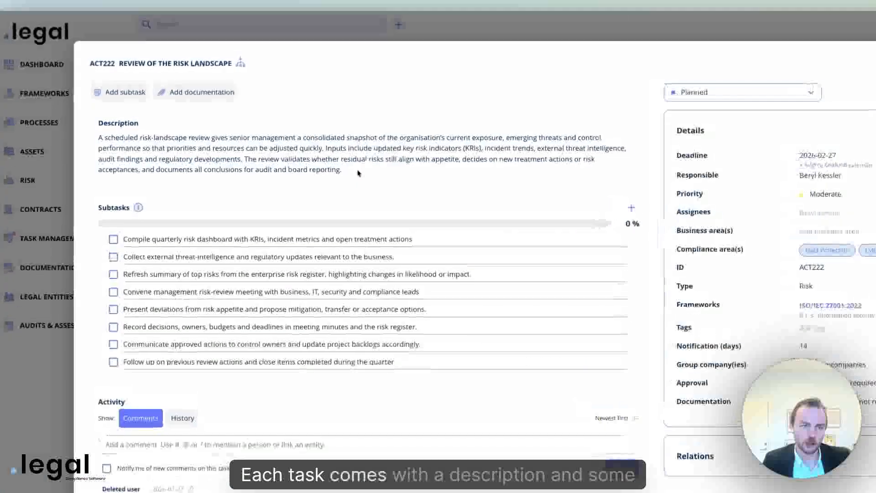
{"action": "left_click_drag", "start_coordinate": [286, 125], "coordinate": [96, 102]}
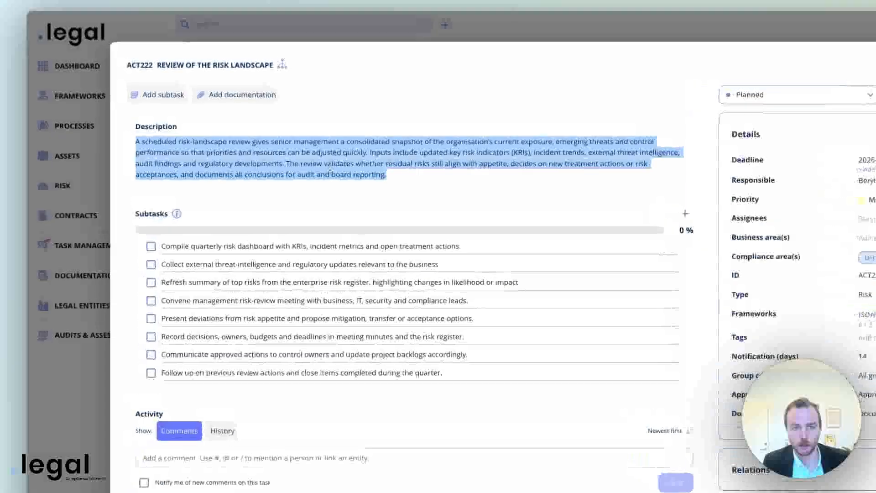
{"action": "left_click", "coordinate": [229, 119]}
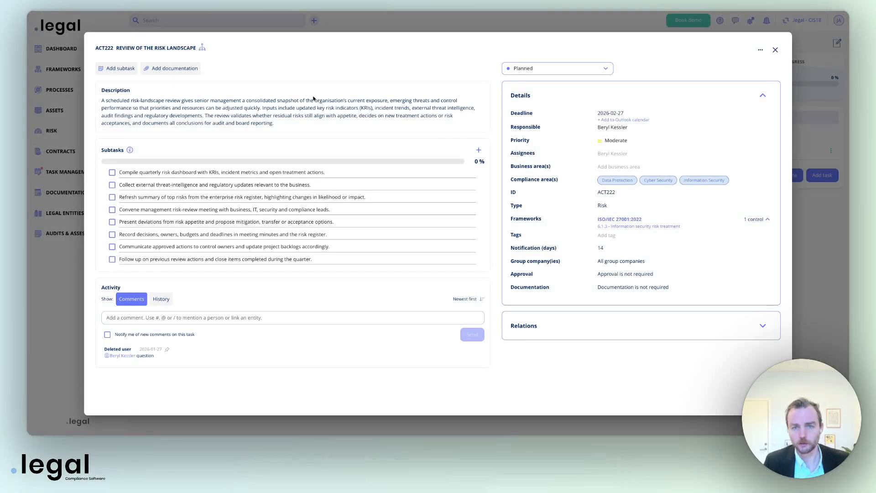
Open the February risk landscape activity for editing from the annual wheel
{"action": "mouse_move", "coordinate": [203, 51]}
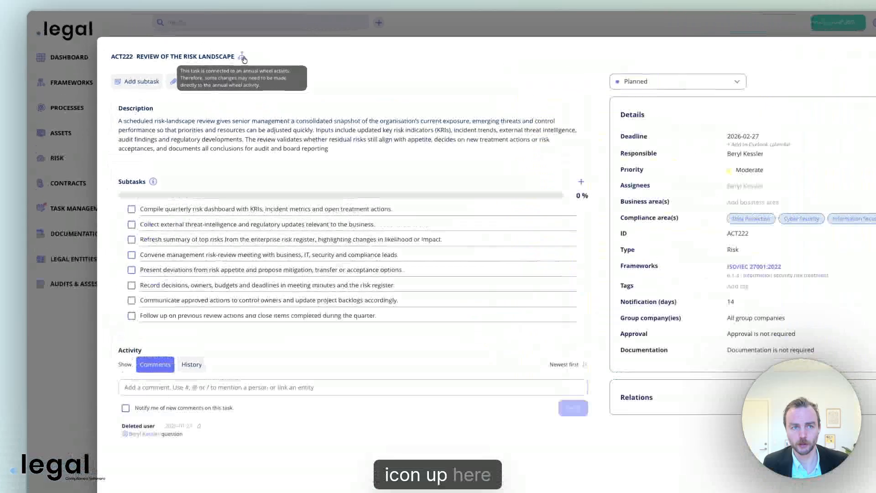
{"action": "left_click", "coordinate": [203, 47]}
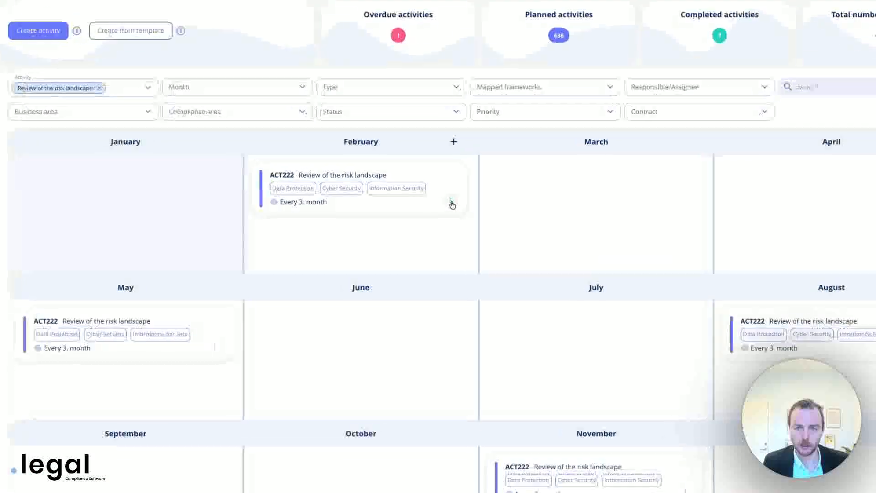
{"action": "left_click", "coordinate": [468, 207]}
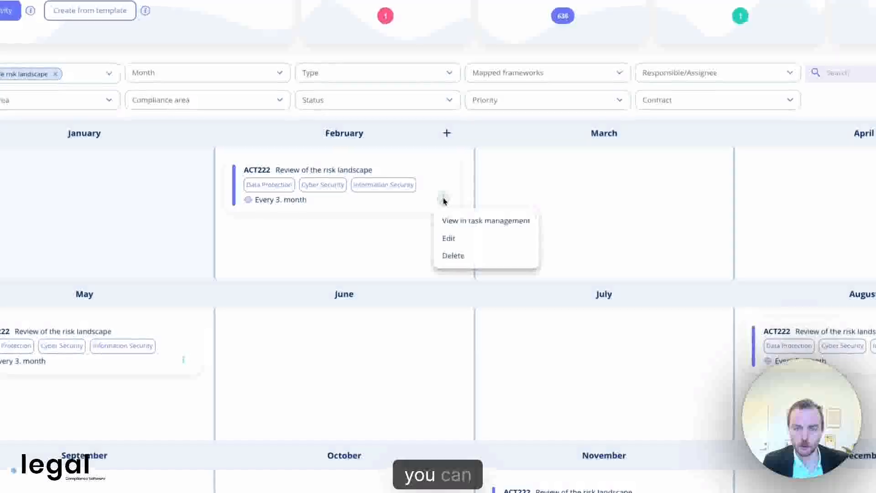
{"action": "left_click", "coordinate": [453, 240]}
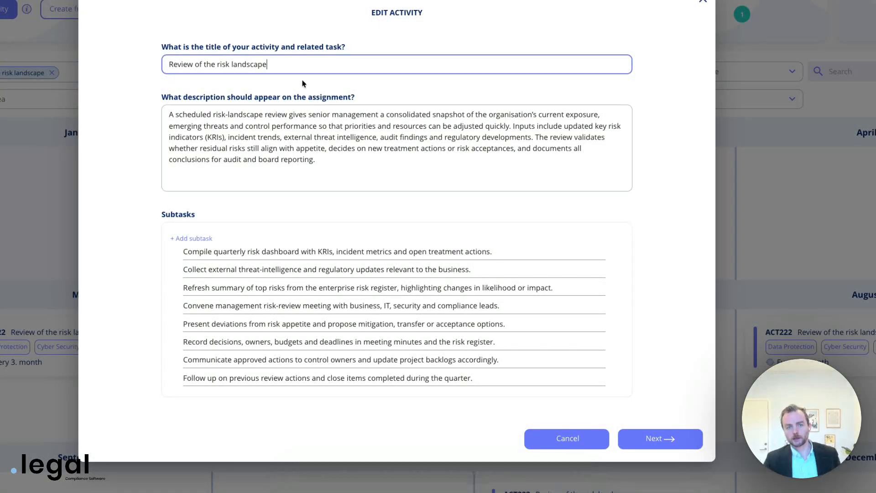
Replace the description with a 'Lets do this' heading followed by '1: one 2: two'
{"action": "left_click_drag", "start_coordinate": [282, 67], "coordinate": [167, 60]}
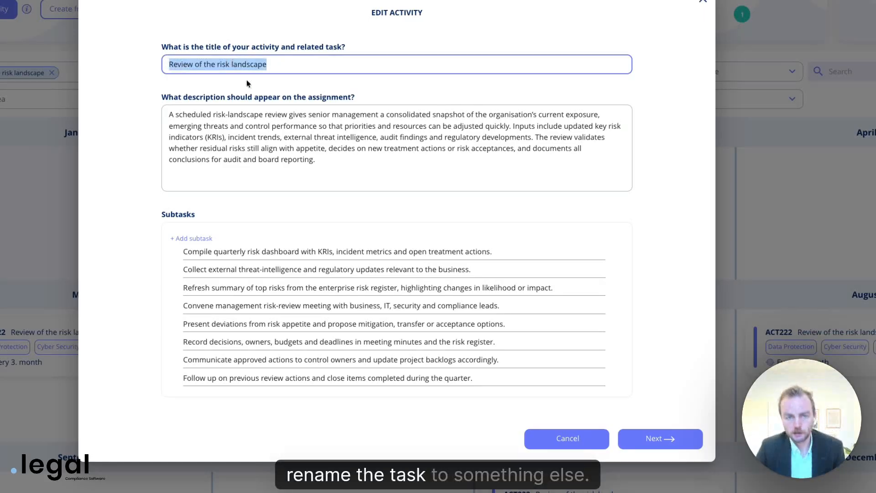
{"action": "left_click_drag", "start_coordinate": [319, 165], "coordinate": [160, 109]}
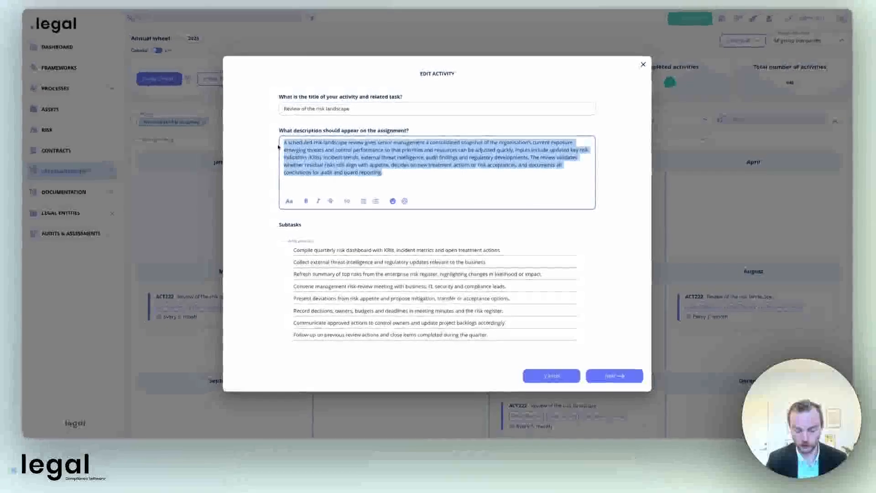
{"action": "type", "text": "Lets do this"}
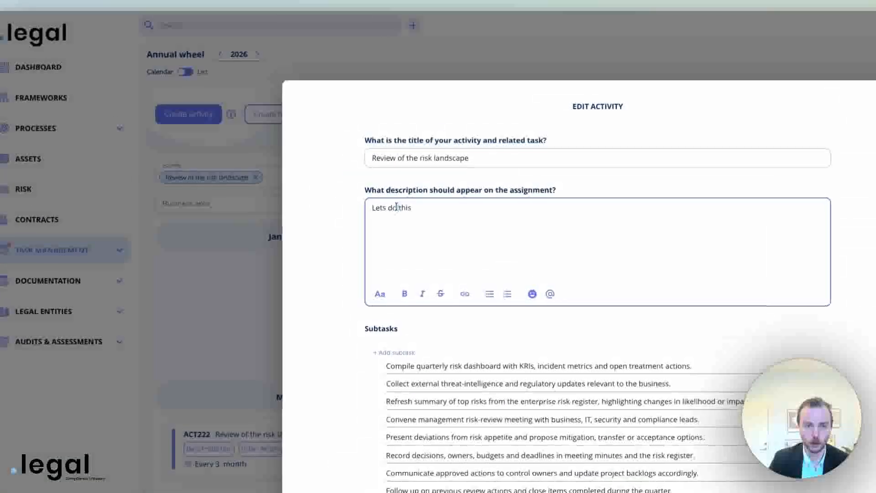
{"action": "key", "text": "ctrl+a"}
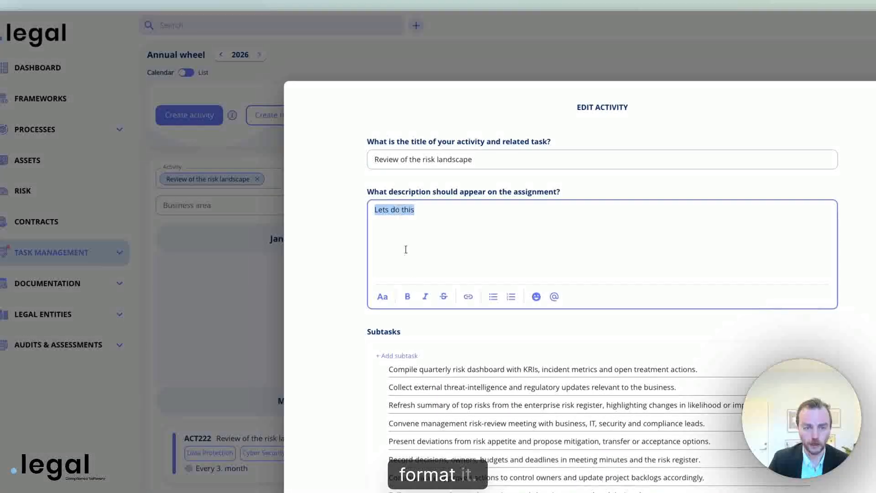
{"action": "left_click", "coordinate": [382, 298]}
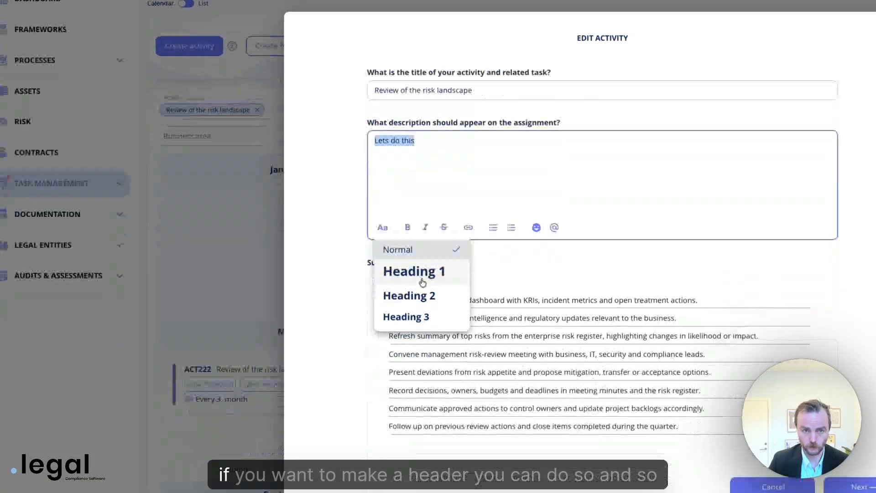
{"action": "left_click", "coordinate": [427, 364]}
{"action": "left_click", "coordinate": [448, 254]}
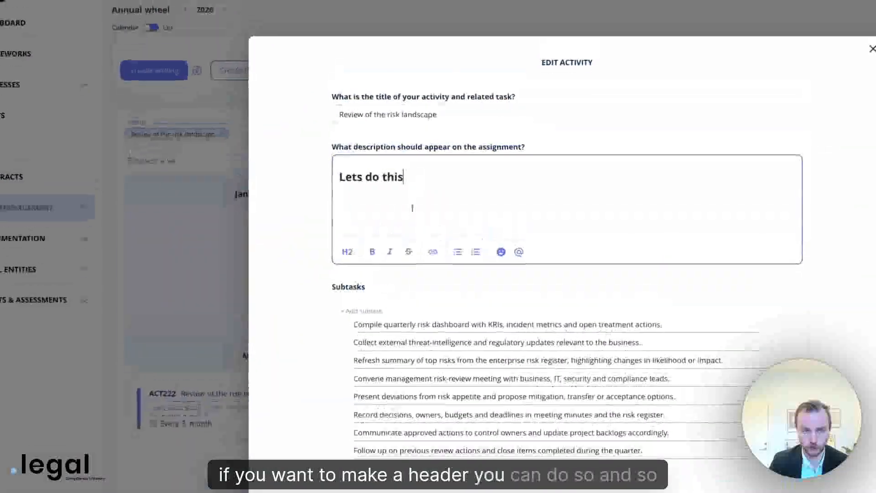
{"action": "key", "text": "Return"}
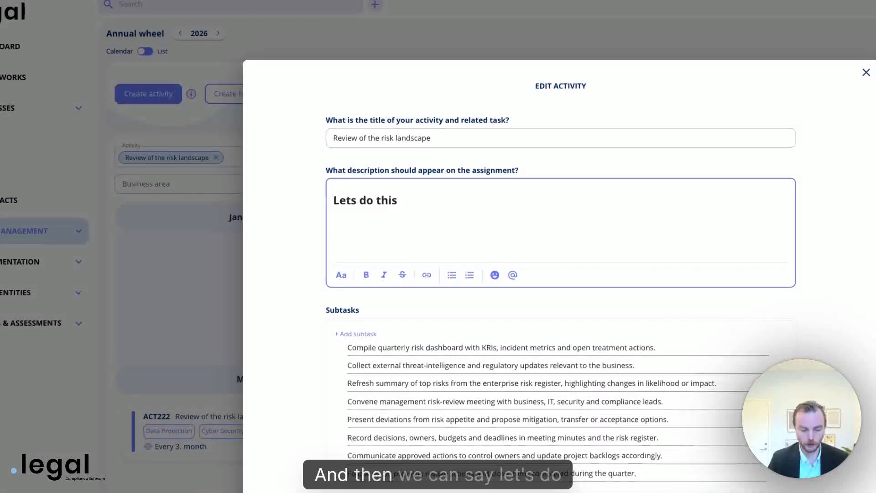
{"action": "type", "text": "1: one"}
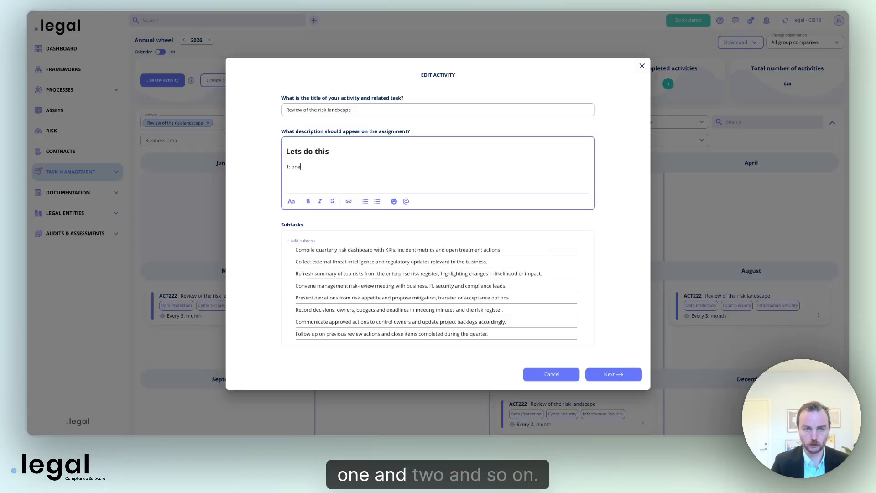
{"action": "type", "text": " 2: two"}
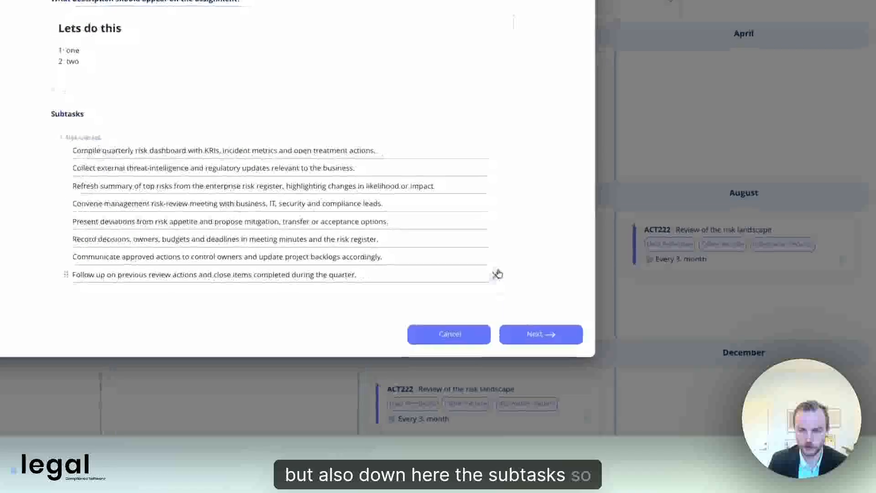
Delete five subtasks so only three remain
{"action": "left_click", "coordinate": [583, 335]}
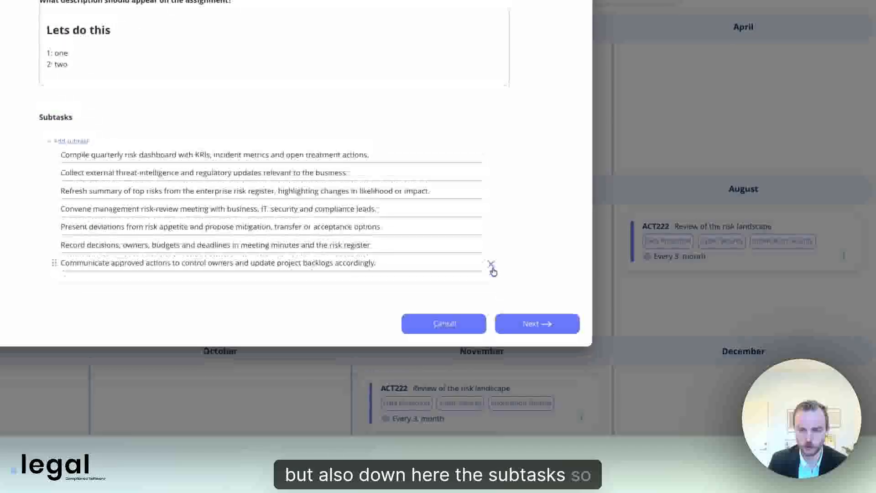
{"action": "left_click", "coordinate": [493, 262]}
{"action": "left_click", "coordinate": [491, 254]}
{"action": "left_click", "coordinate": [491, 244]}
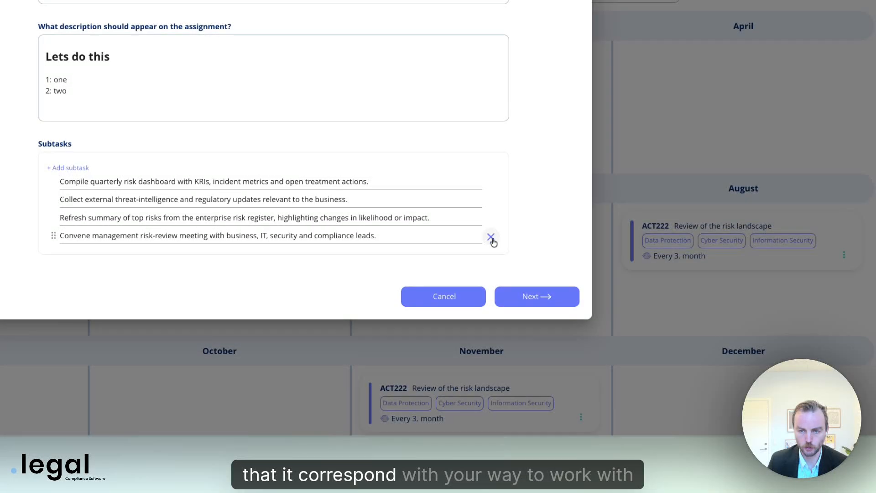
{"action": "left_click", "coordinate": [492, 237]}
Rename the first subtask to 'We do this' and proceed to scheduling
{"action": "left_click", "coordinate": [127, 185]}
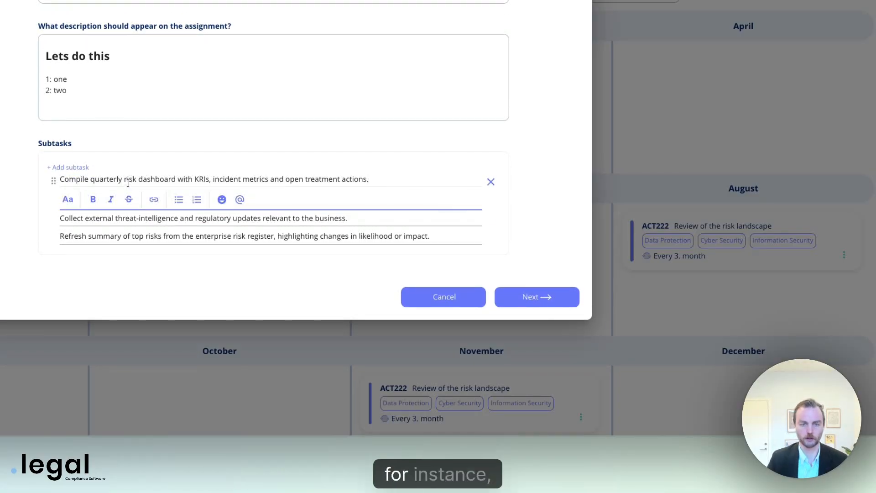
{"action": "triple_click", "coordinate": [130, 178]}
{"action": "type", "text": "We do"}
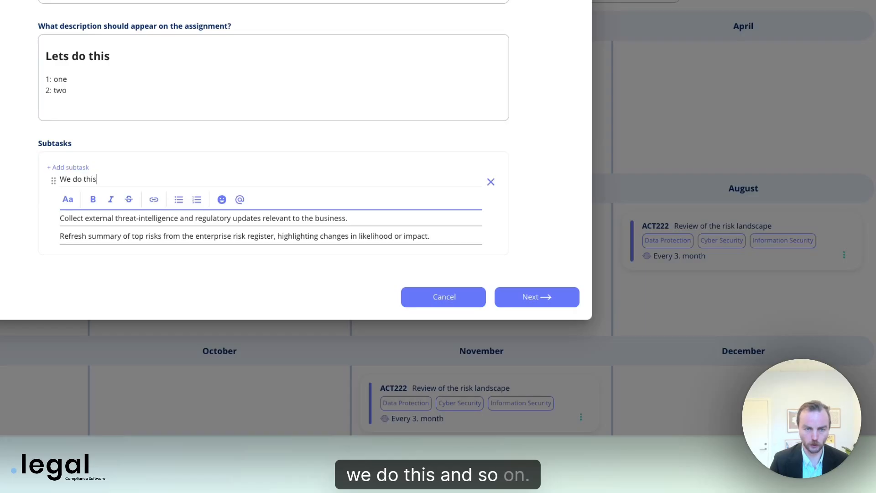
{"action": "type", "text": " this"}
{"action": "left_click", "coordinate": [139, 218]}
{"action": "triple_click", "coordinate": [141, 198]}
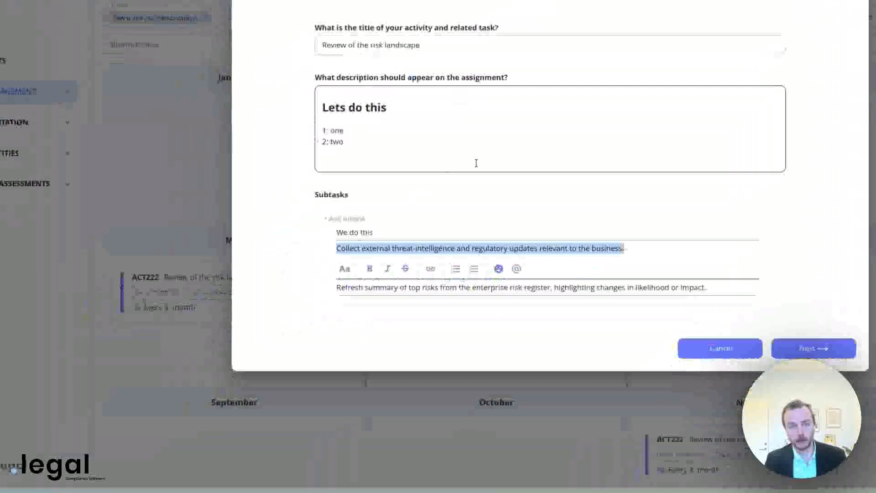
{"action": "left_click", "coordinate": [180, 101]}
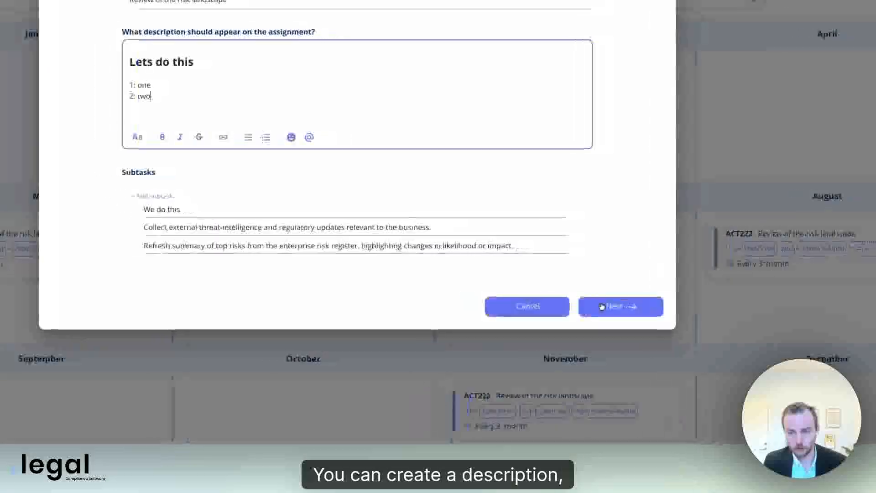
{"action": "left_click", "coordinate": [602, 306]}
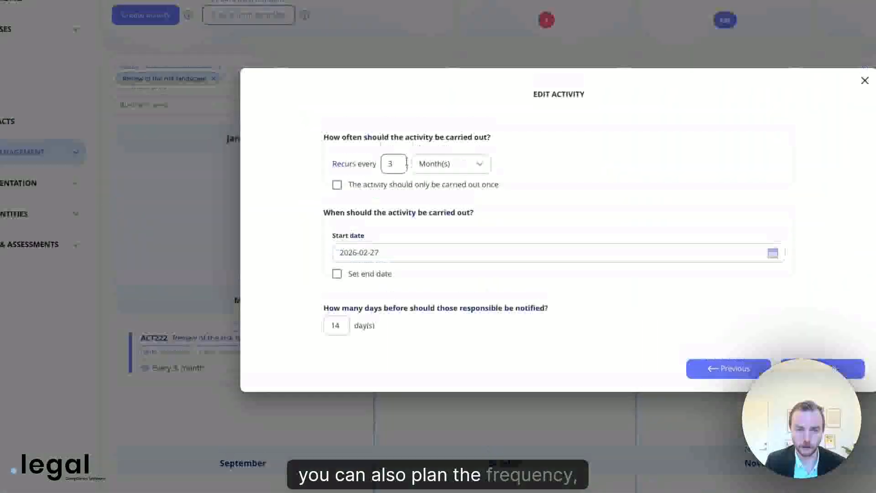
Change the recurrence interval from 3 to every 6 months
{"action": "left_click_drag", "start_coordinate": [406, 164], "coordinate": [359, 161]}
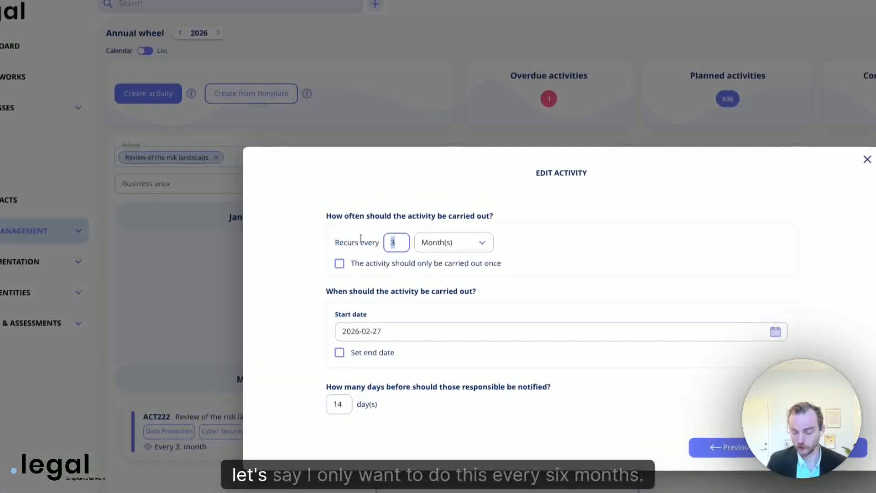
{"action": "type", "text": "6"}
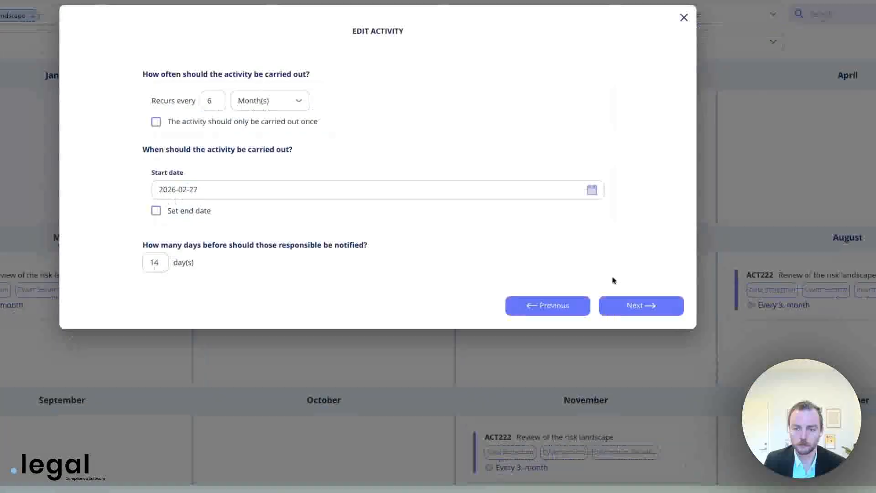
{"action": "left_click", "coordinate": [817, 444]}
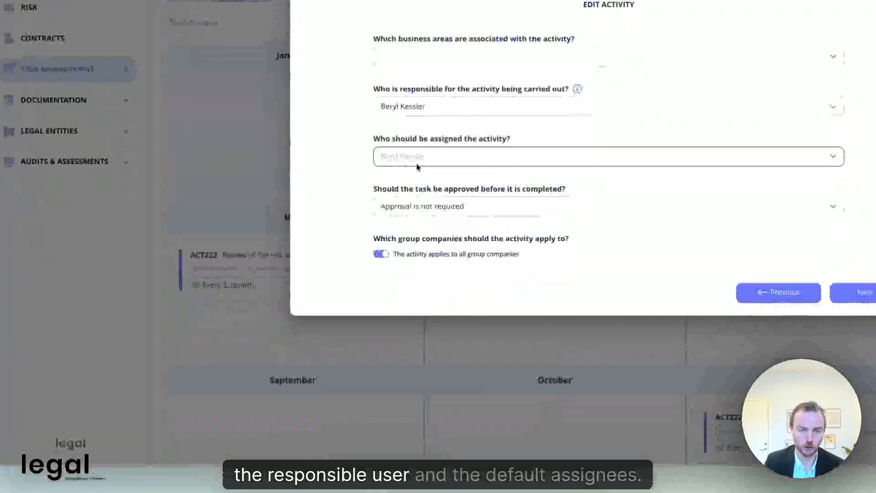
Assign two people as responsible for the activity
{"action": "left_click", "coordinate": [417, 164]}
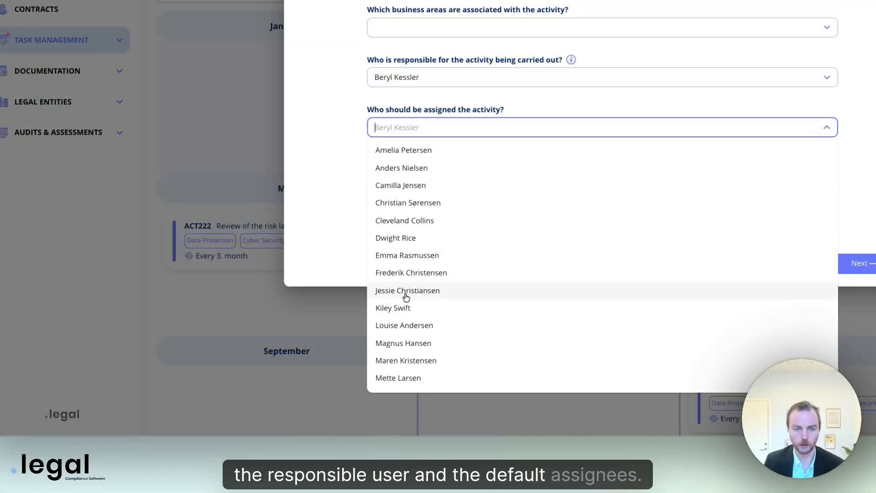
{"action": "left_click", "coordinate": [417, 238]}
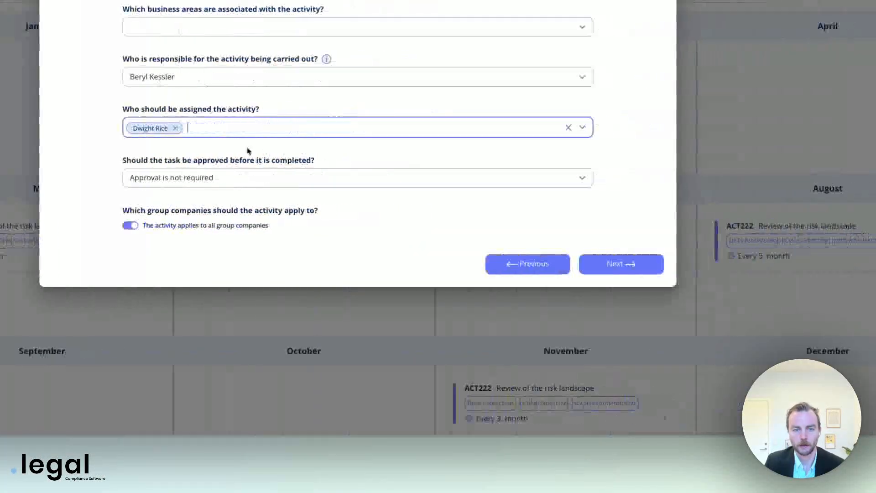
{"action": "left_click", "coordinate": [472, 133]}
{"action": "left_click", "coordinate": [453, 153]}
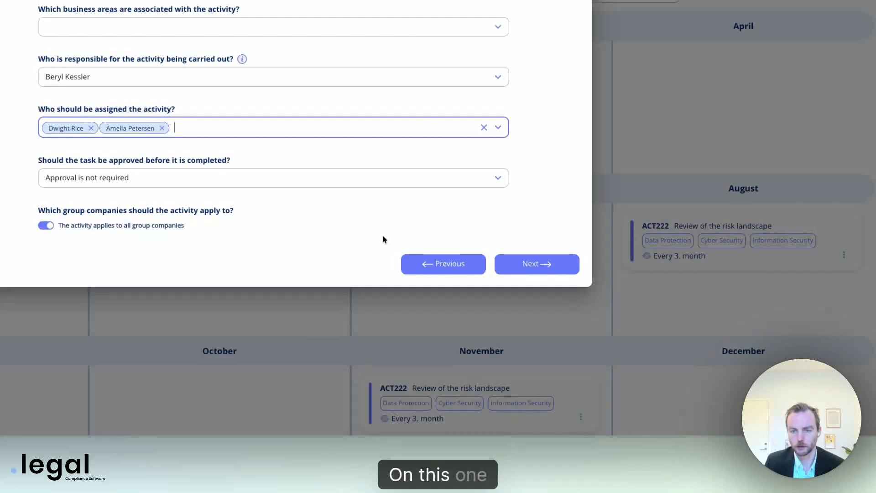
{"action": "left_click", "coordinate": [540, 267]}
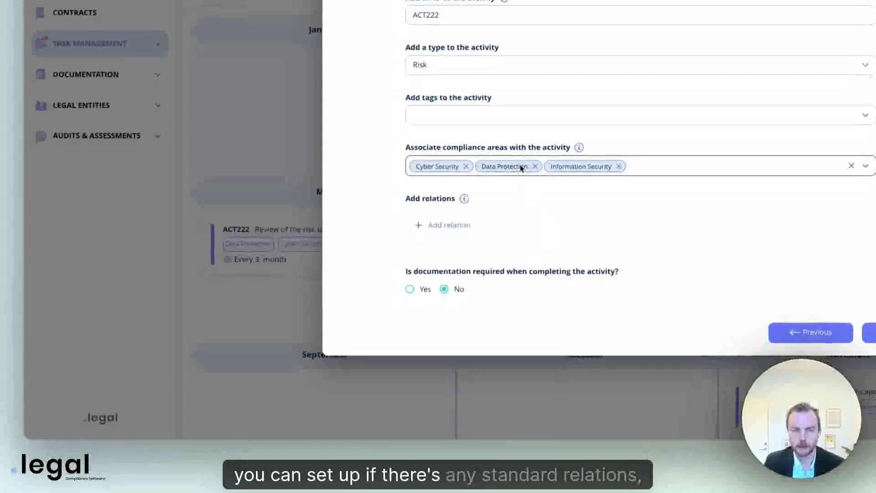
Leave relations empty and save the edited activity
{"action": "left_click", "coordinate": [458, 224]}
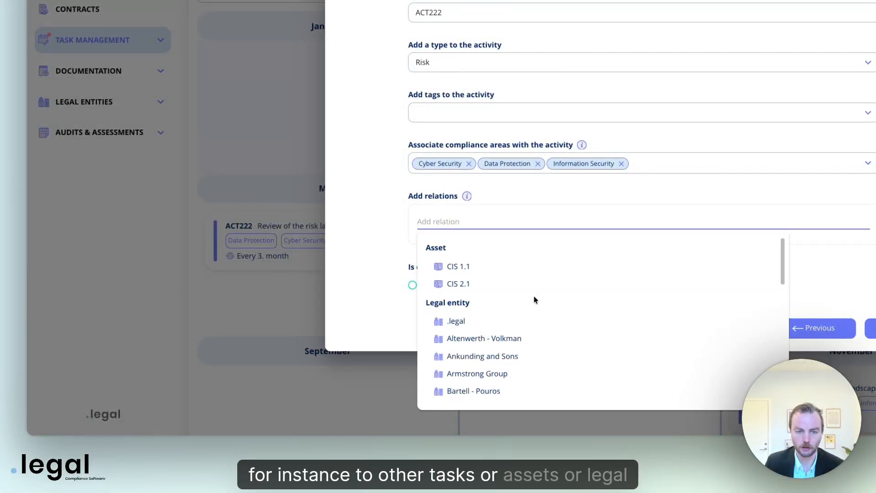
{"action": "scroll", "coordinate": [610, 320], "scroll_direction": "down", "scroll_amount": 3}
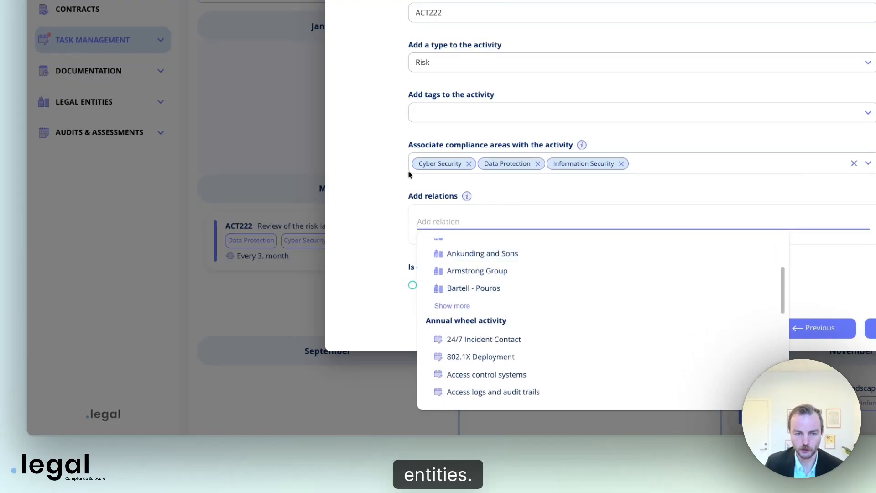
{"action": "left_click", "coordinate": [391, 171]}
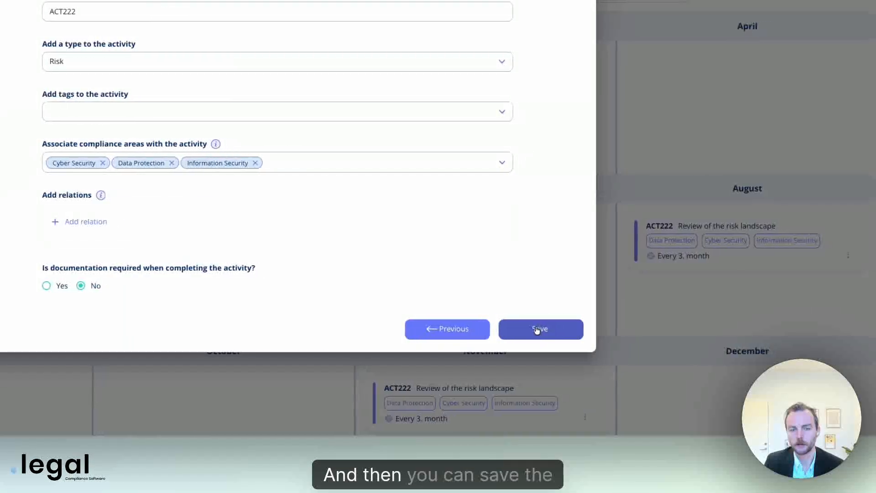
{"action": "left_click", "coordinate": [872, 329]}
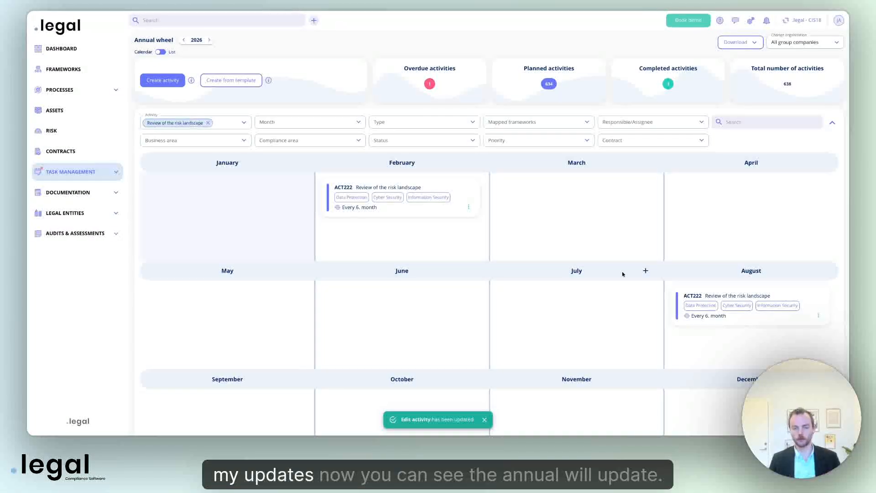
Go to Frameworks > ISO/IEC 27001:2022 > control 6.1.3 and open its Review of the risk landscape task
{"action": "scroll", "coordinate": [619, 274], "scroll_direction": "down", "scroll_amount": 1}
{"action": "scroll", "coordinate": [702, 281], "scroll_direction": "up", "scroll_amount": 1}
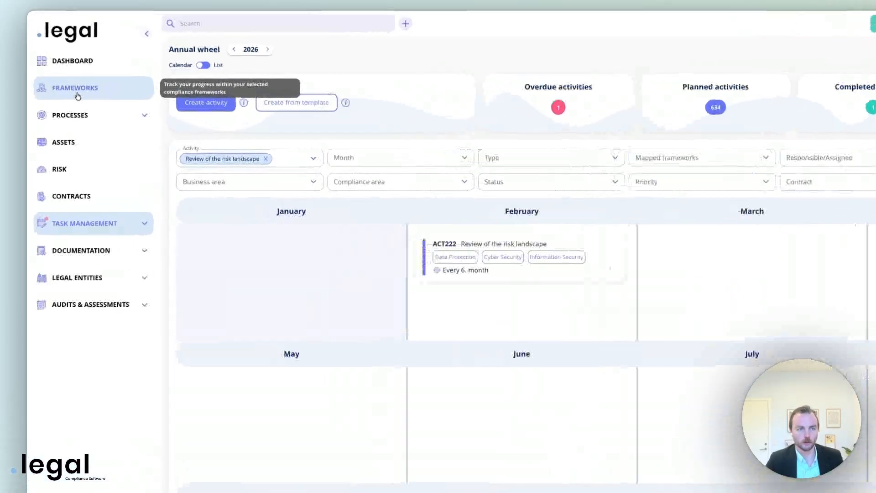
{"action": "left_click", "coordinate": [68, 70]}
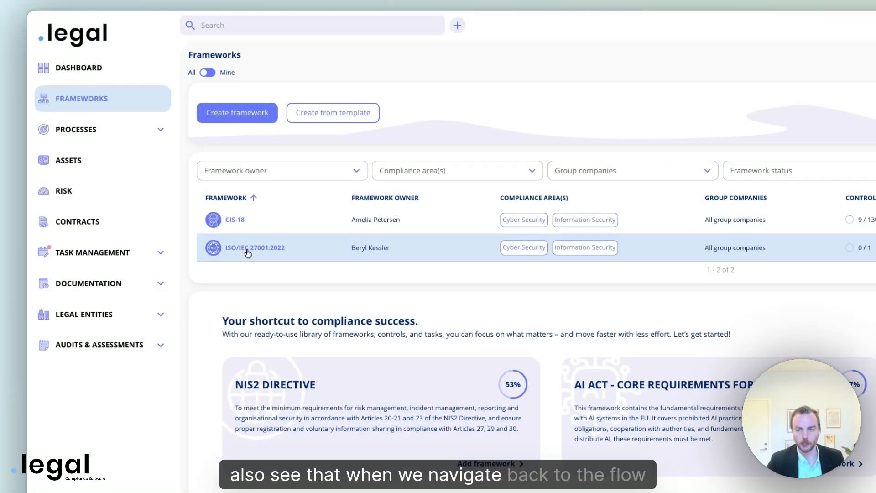
{"action": "left_click", "coordinate": [247, 251]}
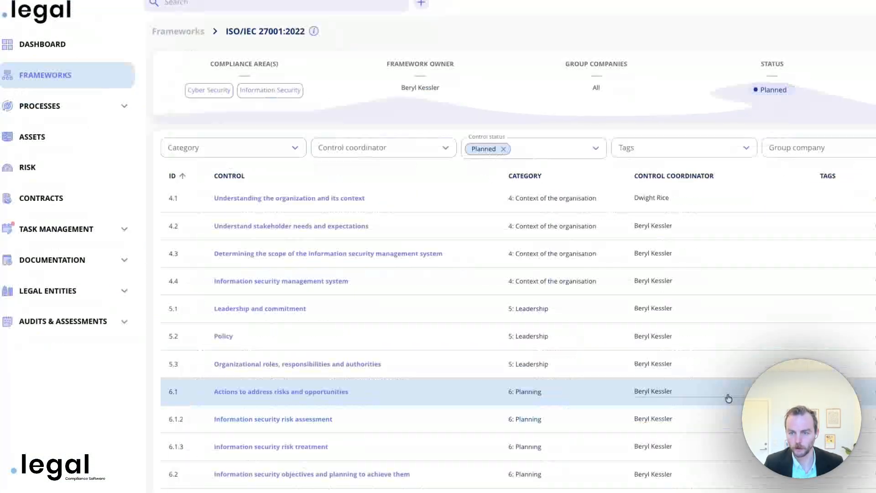
{"action": "left_click", "coordinate": [179, 275]}
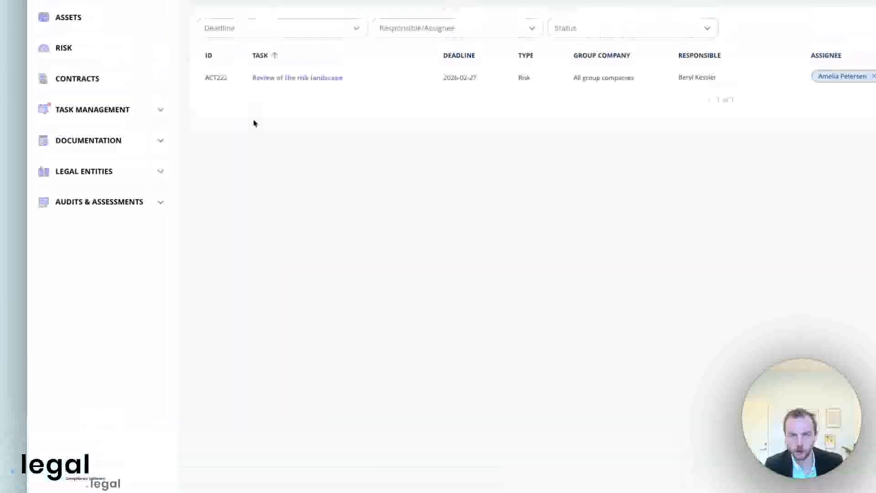
{"action": "left_click", "coordinate": [301, 172]}
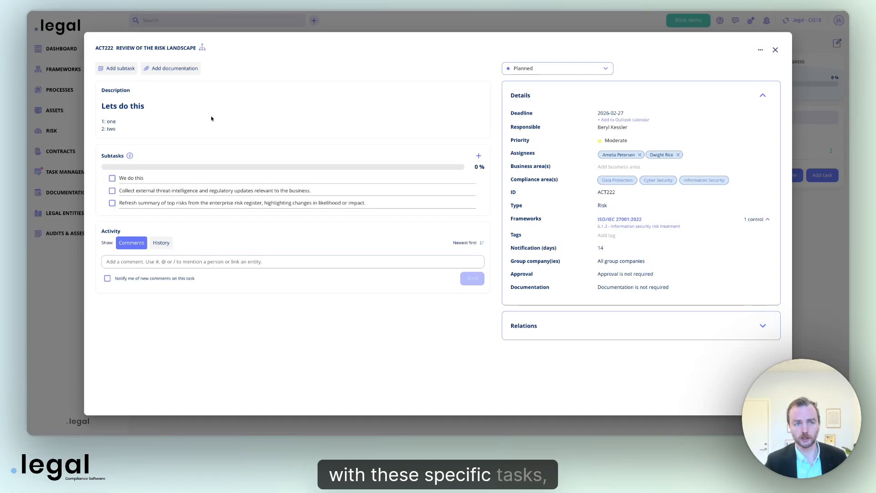
Set the risk landscape task's status to Completed, close it, and return to the ISO/IEC 27001:2022 controls
{"action": "left_click", "coordinate": [521, 68]}
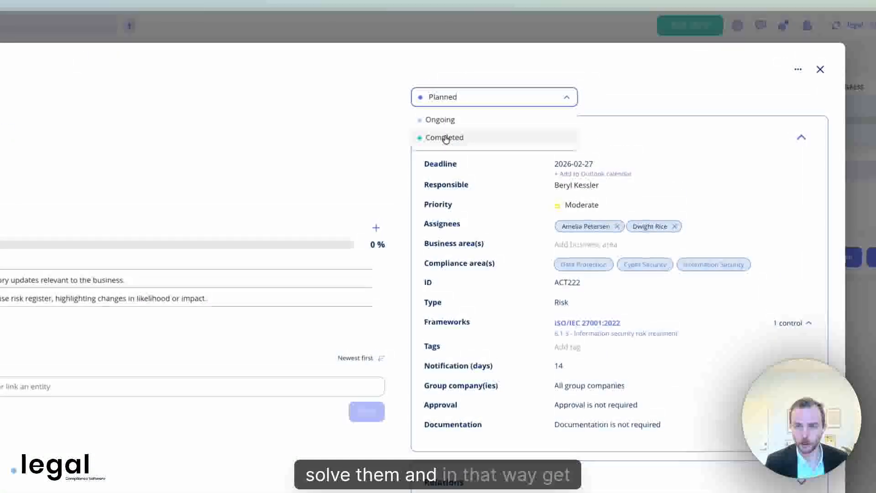
{"action": "left_click", "coordinate": [446, 138]}
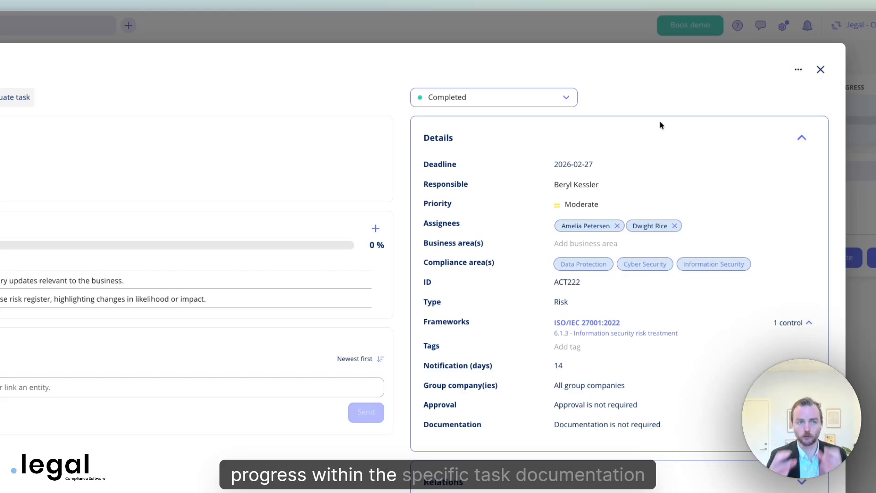
{"action": "left_click", "coordinate": [820, 70]}
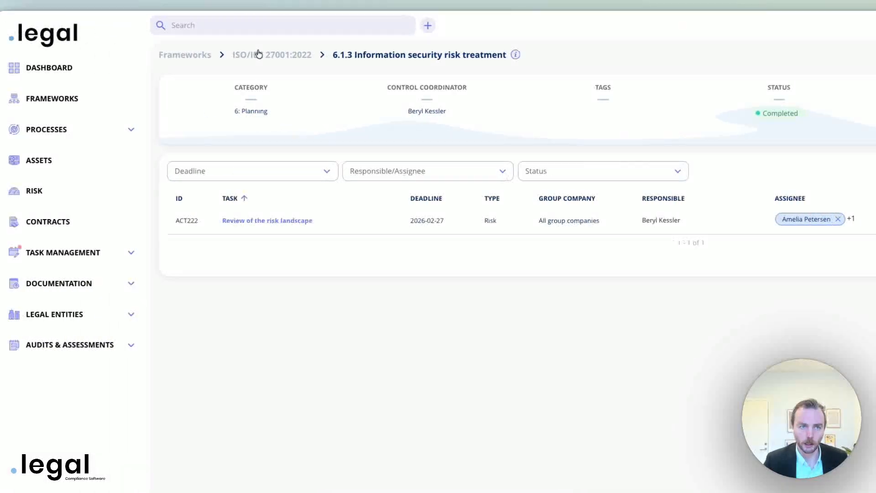
{"action": "left_click", "coordinate": [6, 55]}
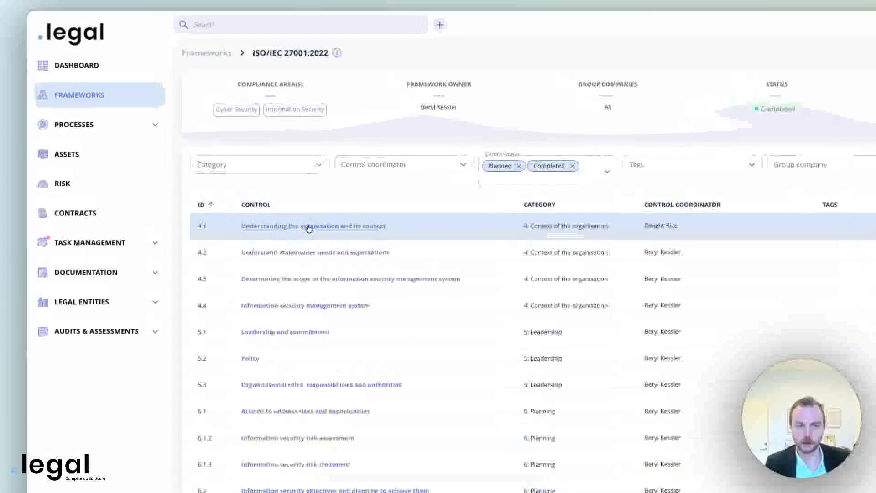
Add the template task Risk policy and risk management framework to control 4.1
{"action": "left_click", "coordinate": [221, 161]}
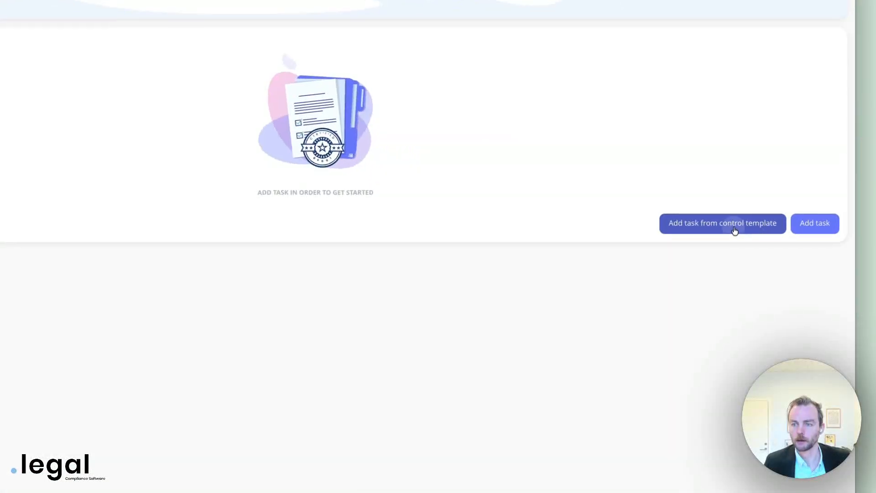
{"action": "left_click", "coordinate": [820, 253]}
{"action": "left_click", "coordinate": [220, 269]}
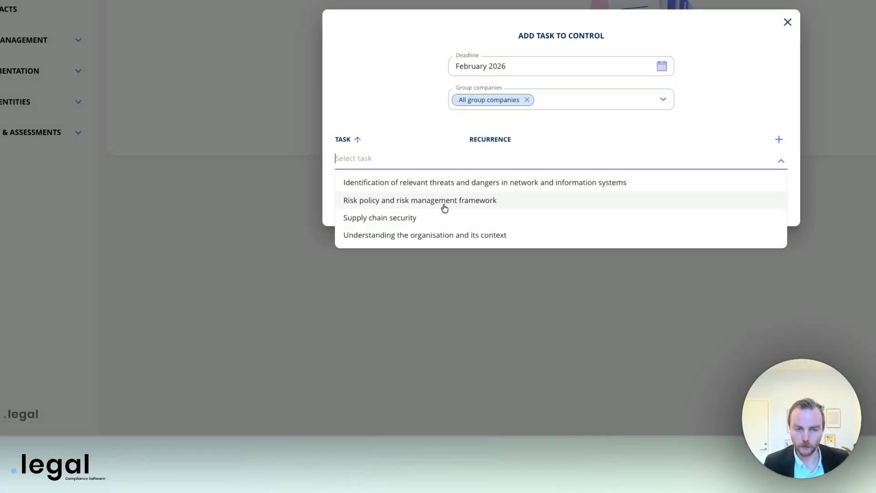
{"action": "left_click", "coordinate": [444, 206]}
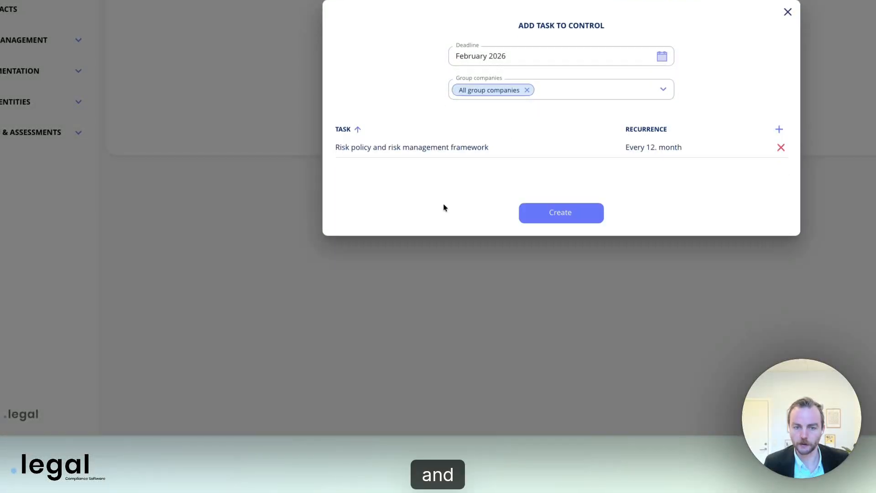
{"action": "left_click", "coordinate": [570, 217]}
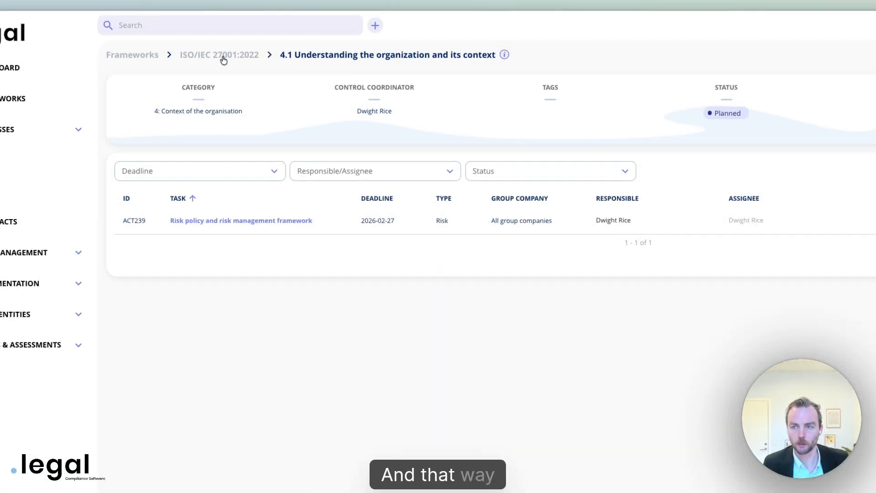
Add the template task Contact with special interest groups to control 4.2
{"action": "left_click", "coordinate": [227, 63]}
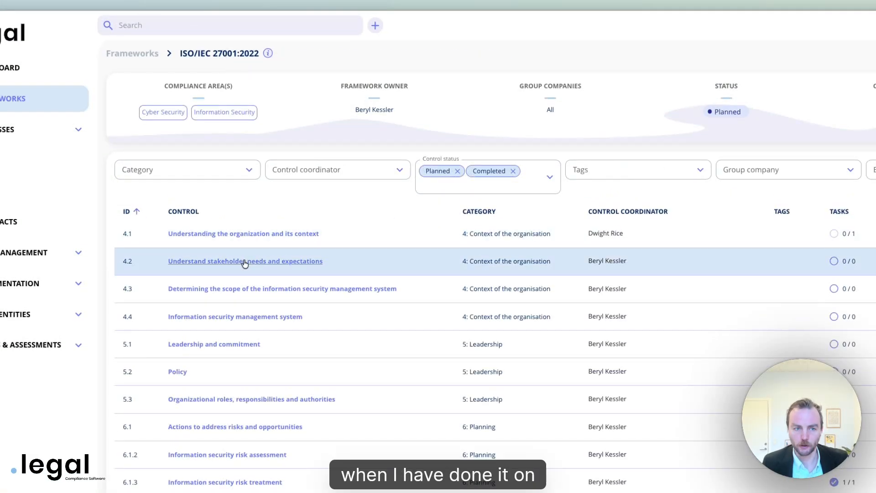
{"action": "left_click", "coordinate": [242, 261]}
{"action": "left_click", "coordinate": [743, 147]}
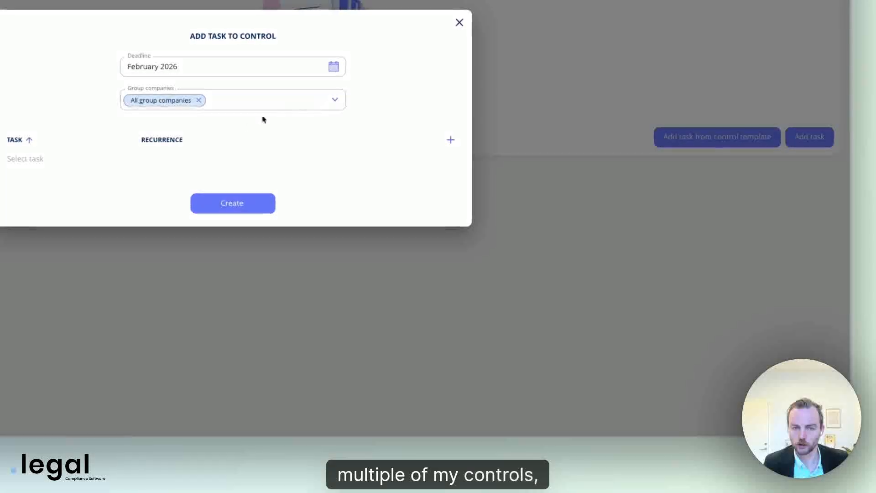
{"action": "left_click", "coordinate": [210, 162]}
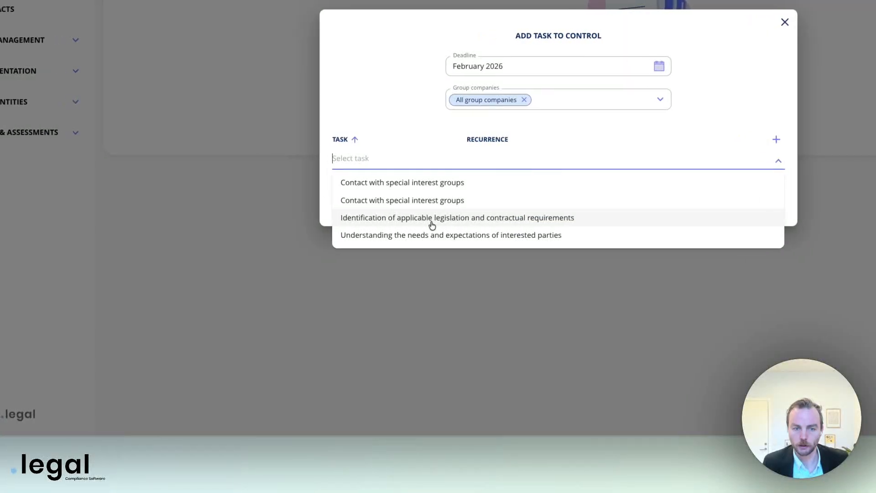
{"action": "left_click", "coordinate": [444, 184]}
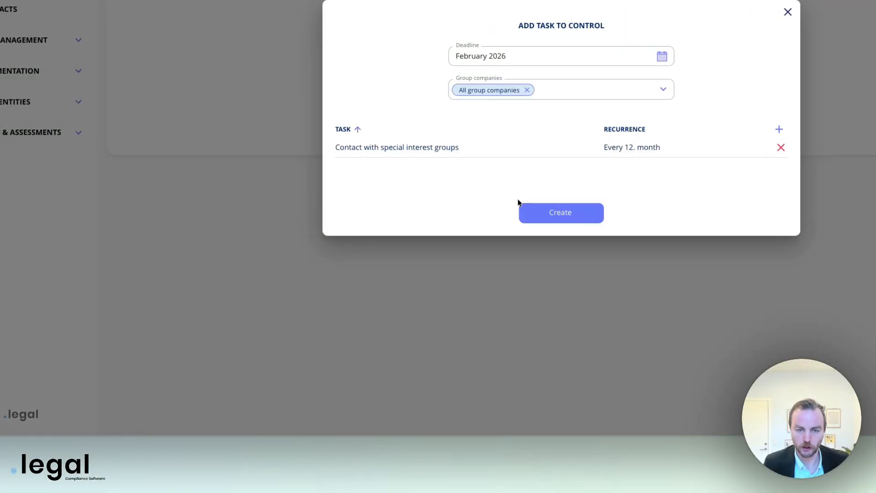
{"action": "left_click", "coordinate": [566, 221]}
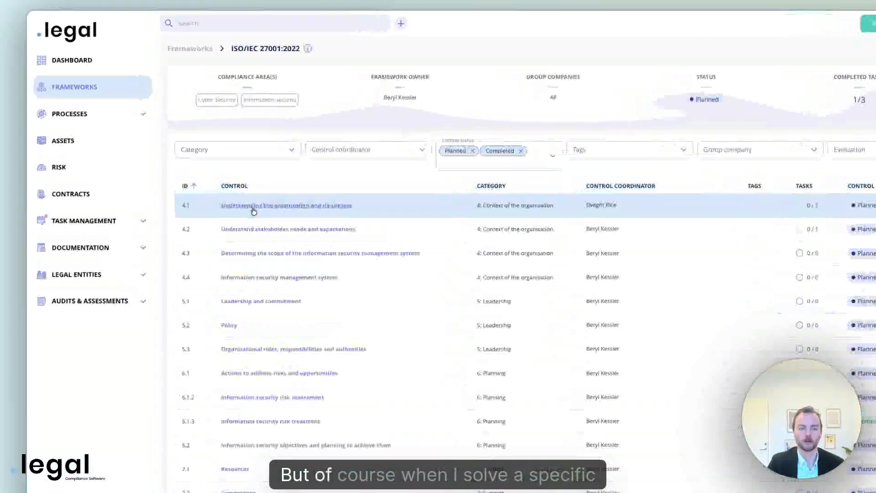
{"action": "left_click", "coordinate": [203, 161]}
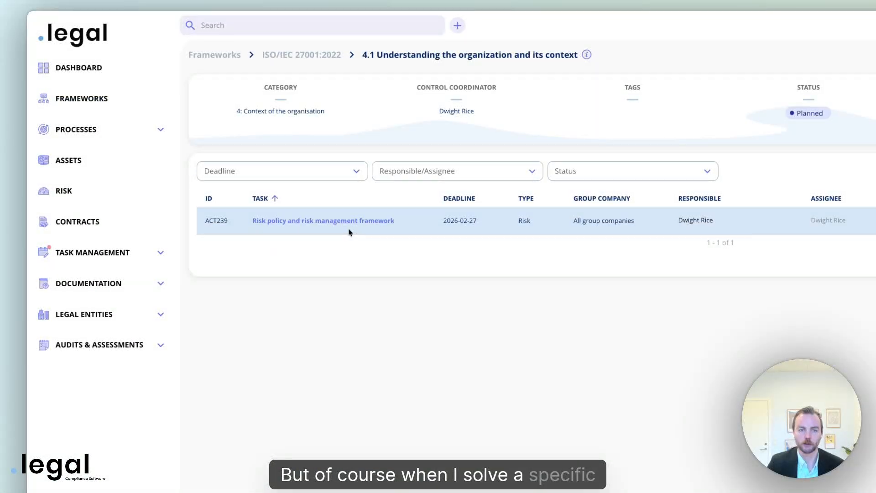
Mark task ACT239 as Completed with a Satisfied evaluation, then return to the controls list
{"action": "left_click", "coordinate": [350, 232]}
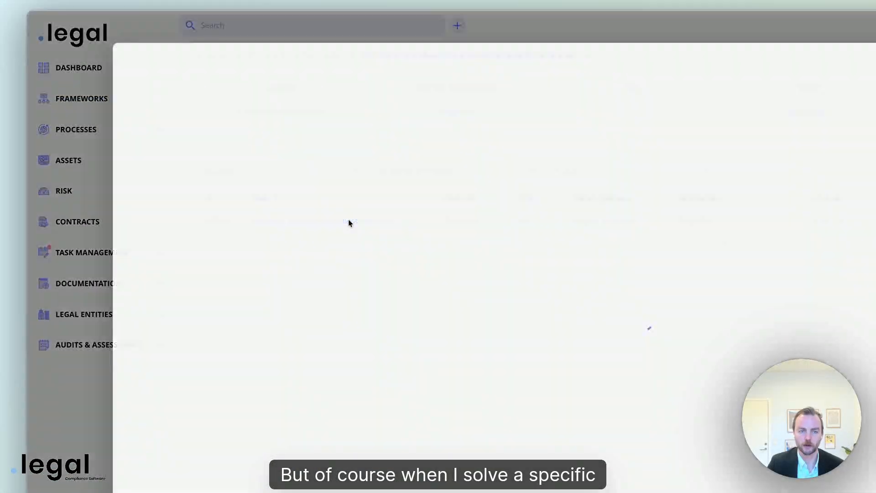
{"action": "left_click", "coordinate": [772, 95]}
{"action": "left_click", "coordinate": [447, 136]}
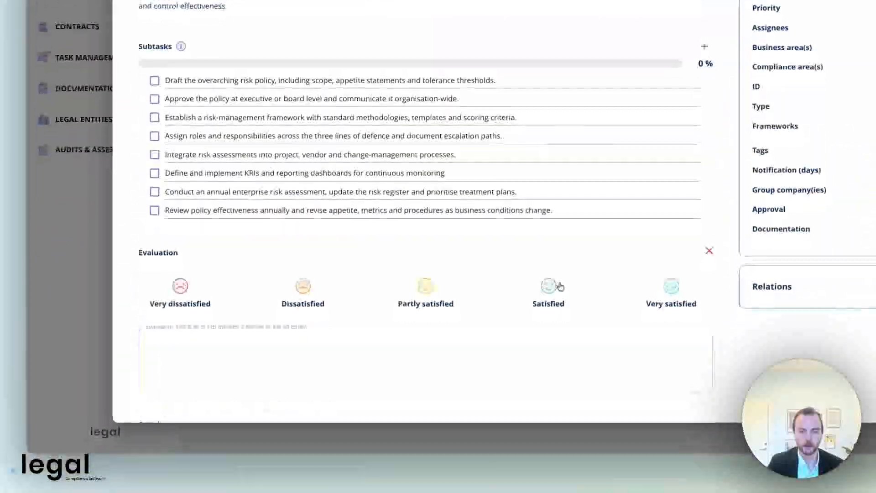
{"action": "left_click", "coordinate": [557, 468]}
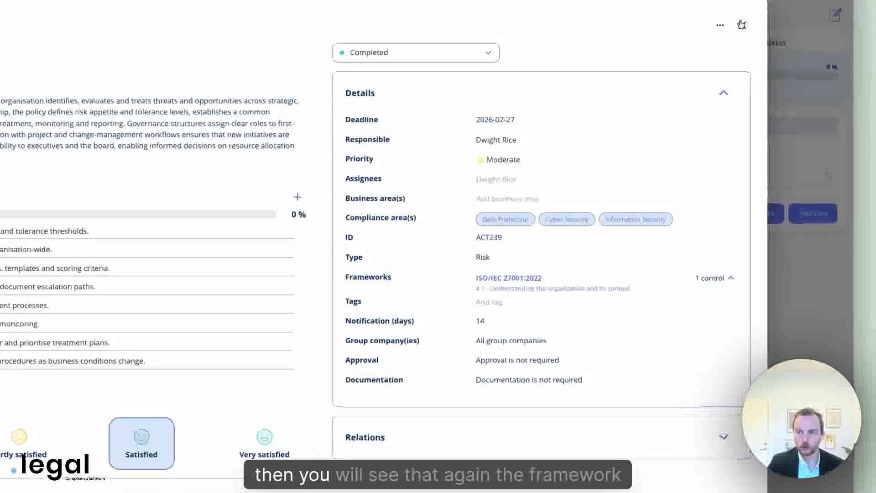
{"action": "left_click", "coordinate": [796, 4]}
{"action": "left_click", "coordinate": [269, 54]}
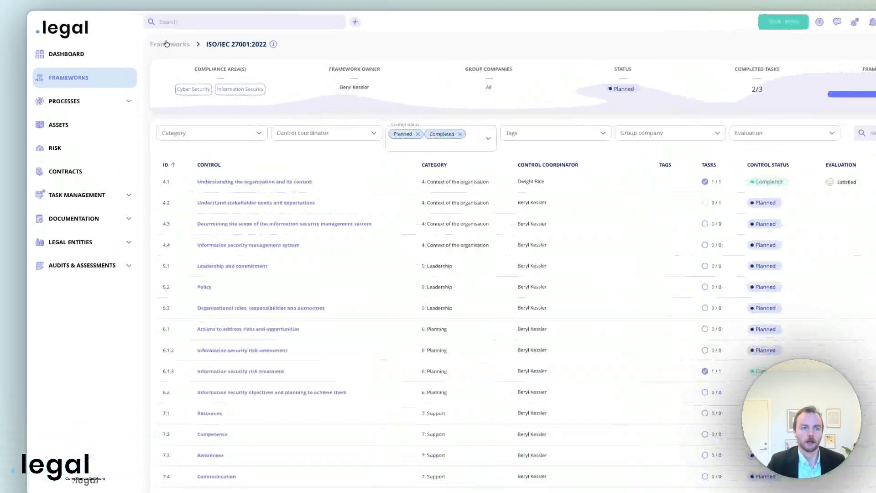
Reopen control 6.1.3's Review of the risk landscape task to check it, then close it
{"action": "left_click", "coordinate": [151, 40]}
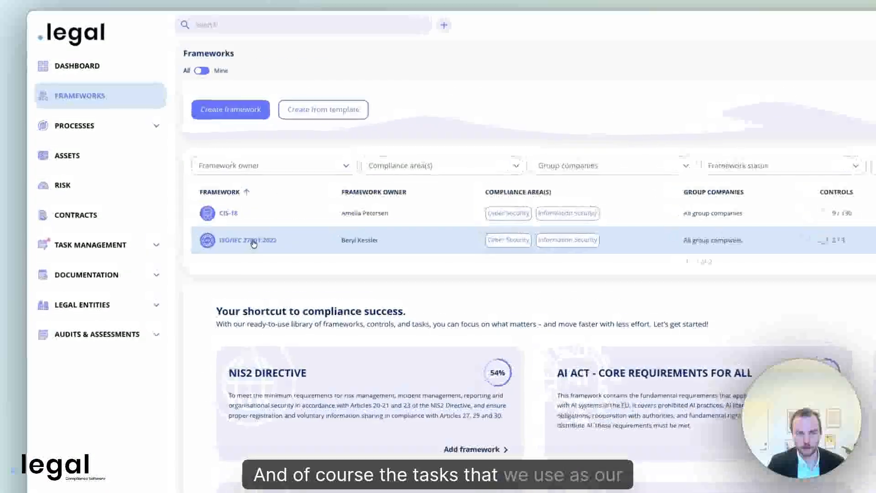
{"action": "left_click", "coordinate": [203, 168]}
{"action": "scroll", "coordinate": [397, 447], "scroll_direction": "down", "scroll_amount": 5}
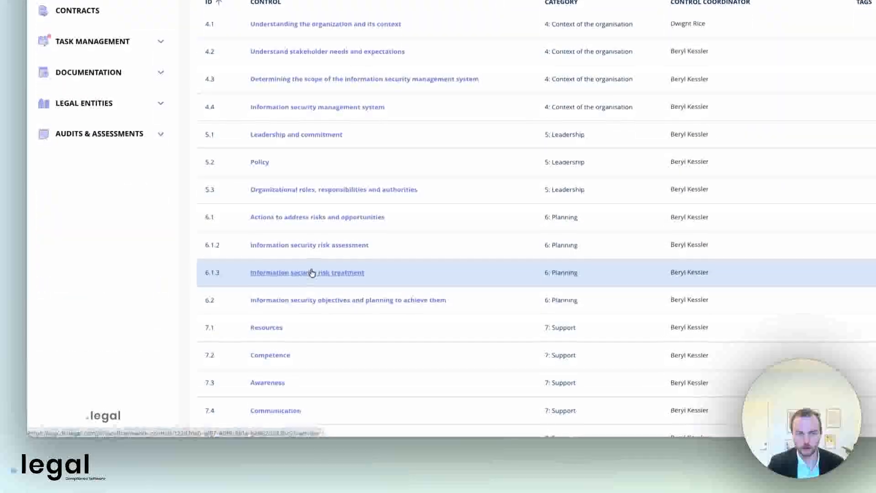
{"action": "left_click", "coordinate": [313, 272]}
{"action": "scroll", "coordinate": [301, 173], "scroll_direction": "up", "scroll_amount": 4}
{"action": "left_click", "coordinate": [301, 170]}
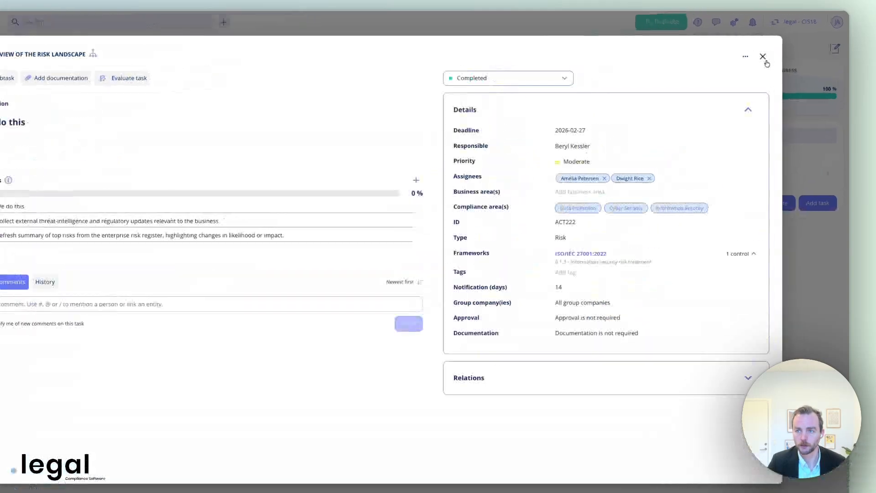
{"action": "left_click", "coordinate": [776, 49]}
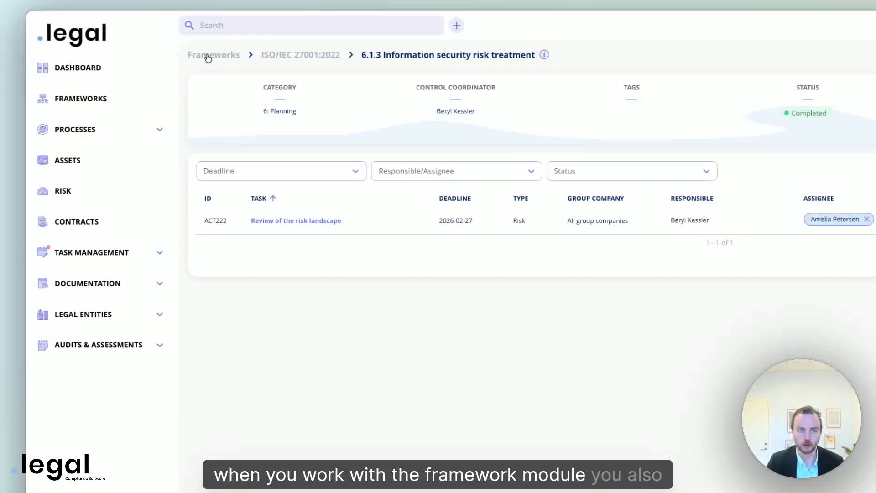
View the Task Management annual wheel, then go back to the Frameworks overview
{"action": "left_click", "coordinate": [202, 54]}
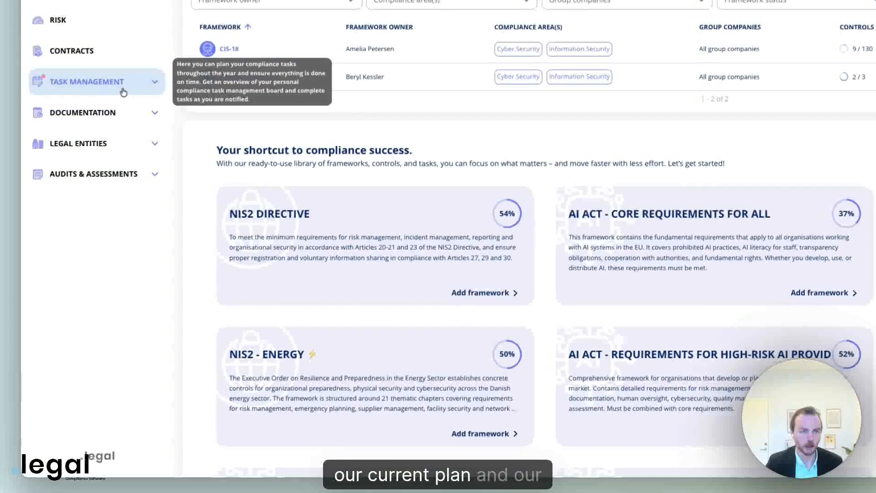
{"action": "left_click", "coordinate": [121, 90]}
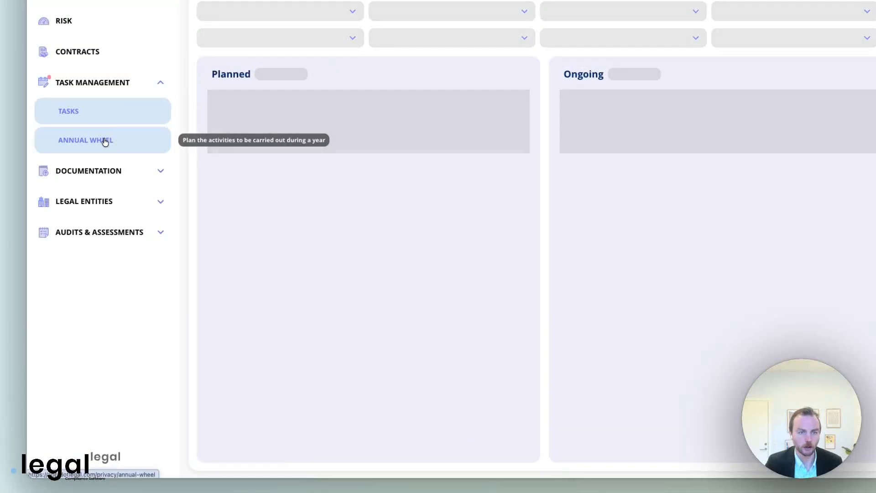
{"action": "left_click", "coordinate": [105, 142]}
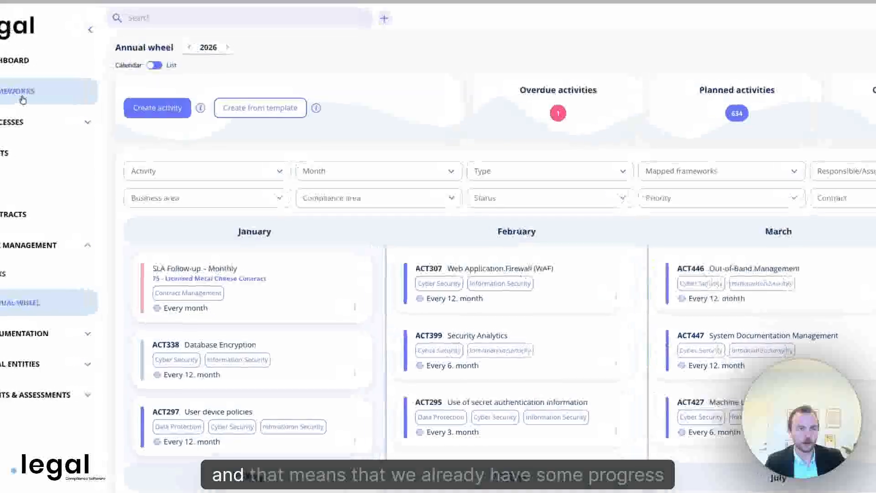
{"action": "left_click", "coordinate": [23, 97]}
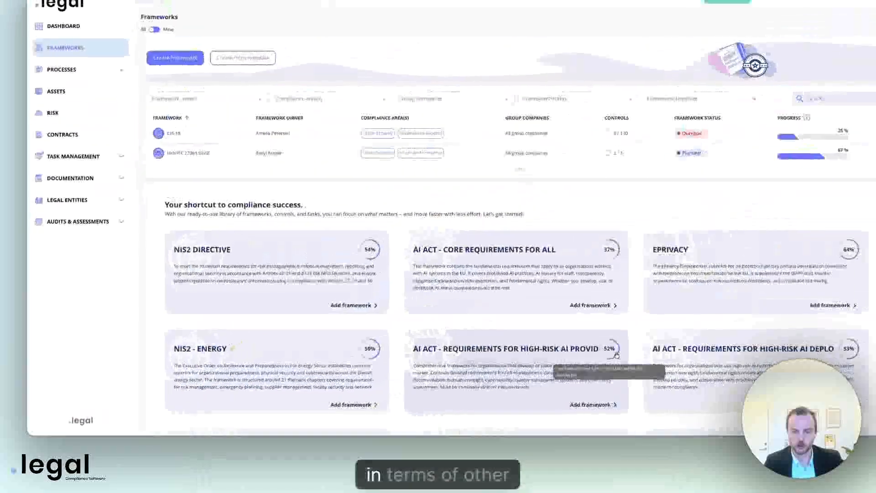
{"action": "scroll", "coordinate": [616, 355], "scroll_direction": "down", "scroll_amount": 2}
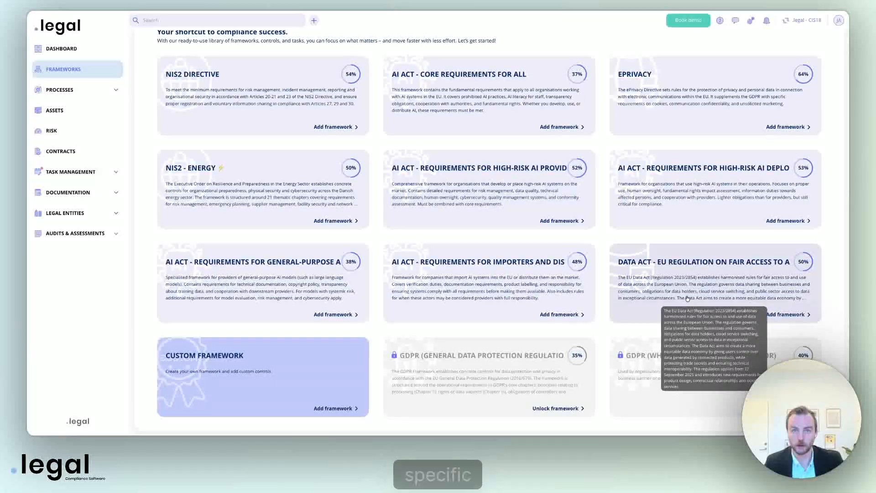